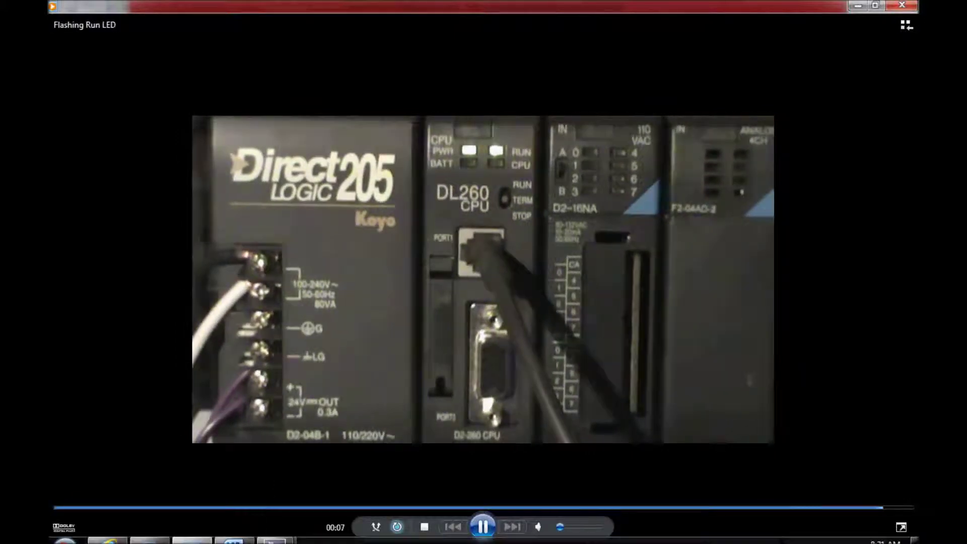
# Step: Bring the flashing Run LED guide forward in Word and scroll to its Materials list
pyautogui.click(233, 531)
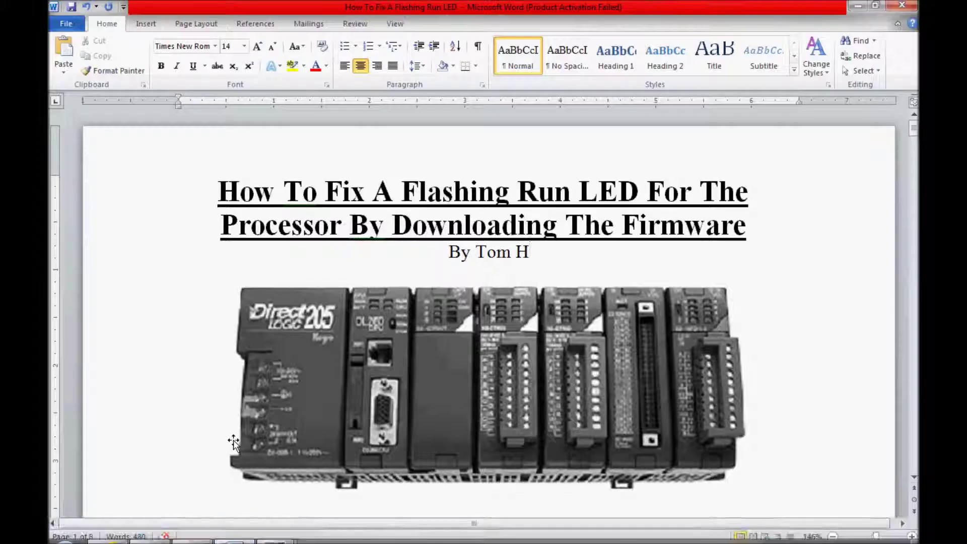
pyautogui.scroll(-4, 233, 442)
pyautogui.scroll(-4, 236, 441)
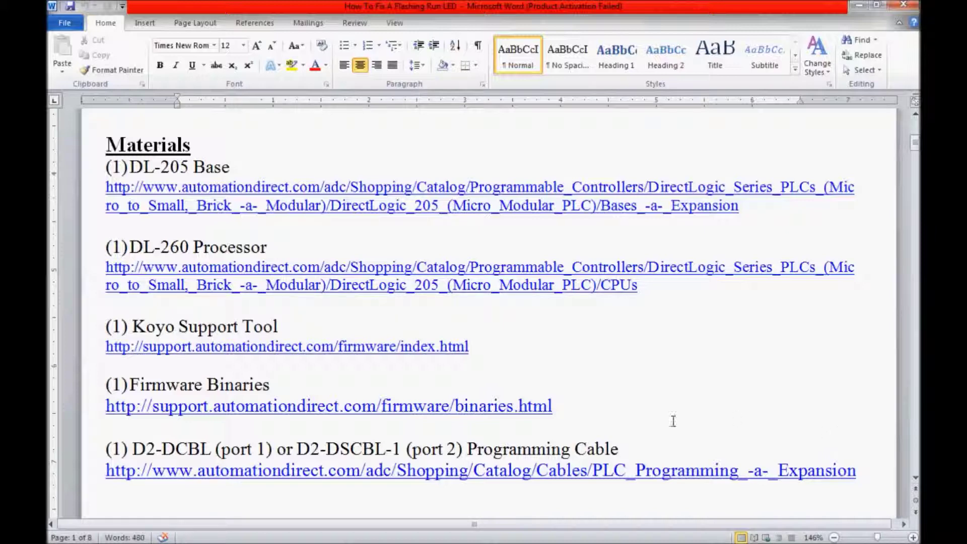
# Step: Highlight the Koyo Support Tool and Firmware Binaries items and open the firmware index link
pyautogui.moveTo(280, 328); pyautogui.dragTo(133, 327)
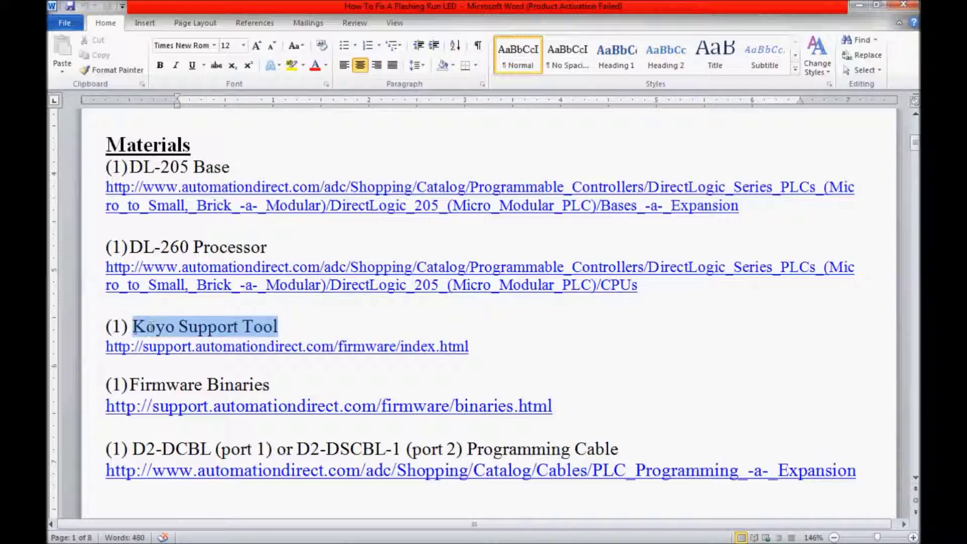
pyautogui.moveTo(278, 386); pyautogui.dragTo(130, 385)
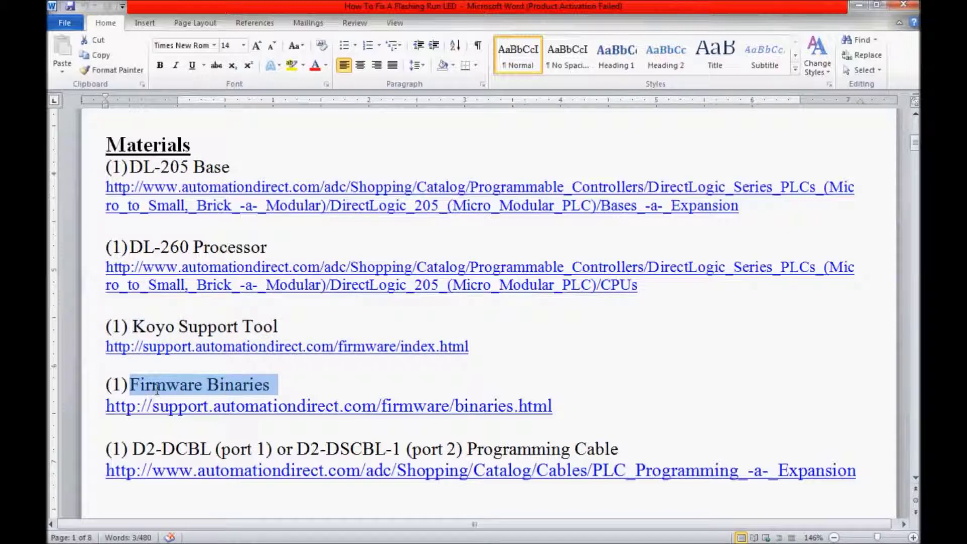
pyautogui.moveTo(475, 347); pyautogui.dragTo(124, 345)
pyautogui.keyDown('ctrl'); pyautogui.click(123, 346); pyautogui.keyUp('ctrl')
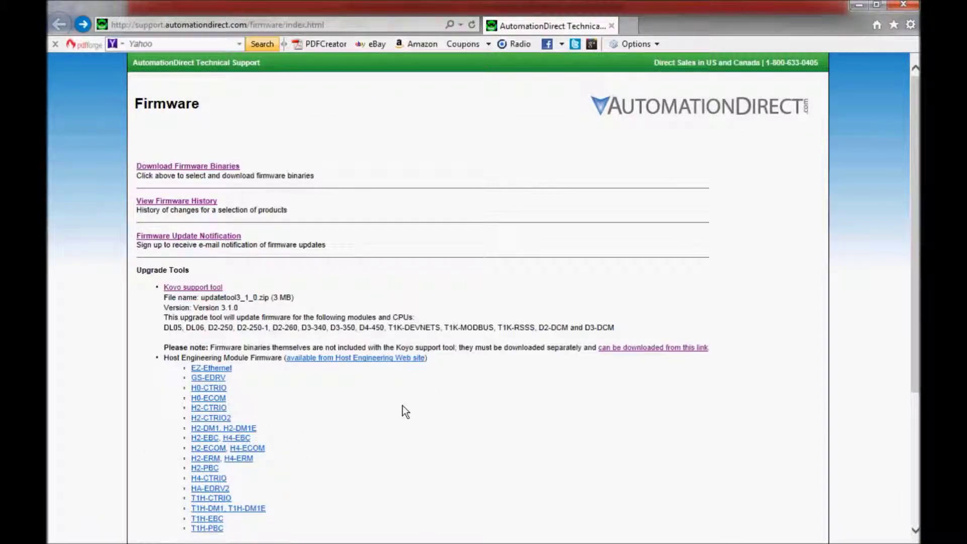
# Step: Start downloading updatetool3_1_0.zip from the Koyo support tool link under Upgrade Tools
pyautogui.moveTo(189, 273); pyautogui.dragTo(161, 274)
pyautogui.click(194, 288)
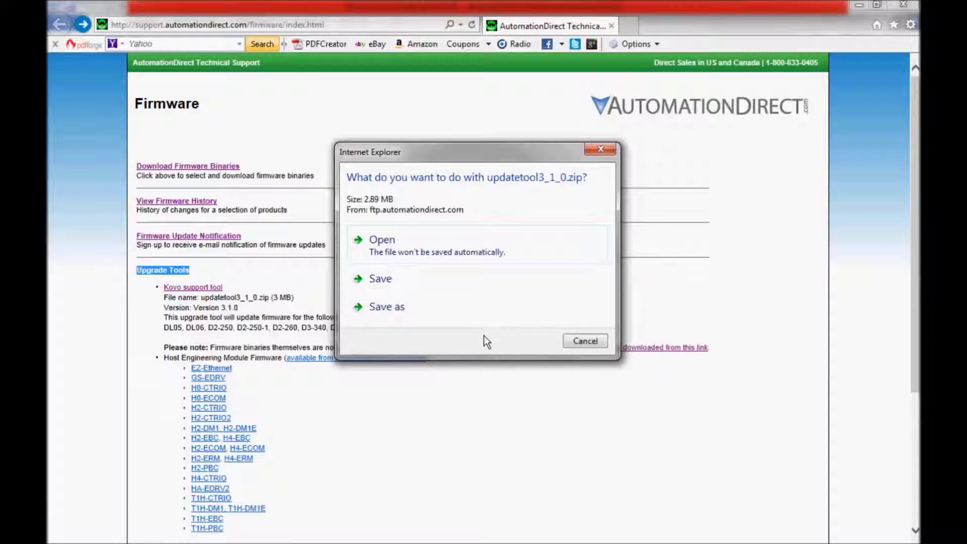
# Step: Cancel the support tool download and open the Firmware Binaries list
pyautogui.click(576, 341)
pyautogui.click(202, 103)
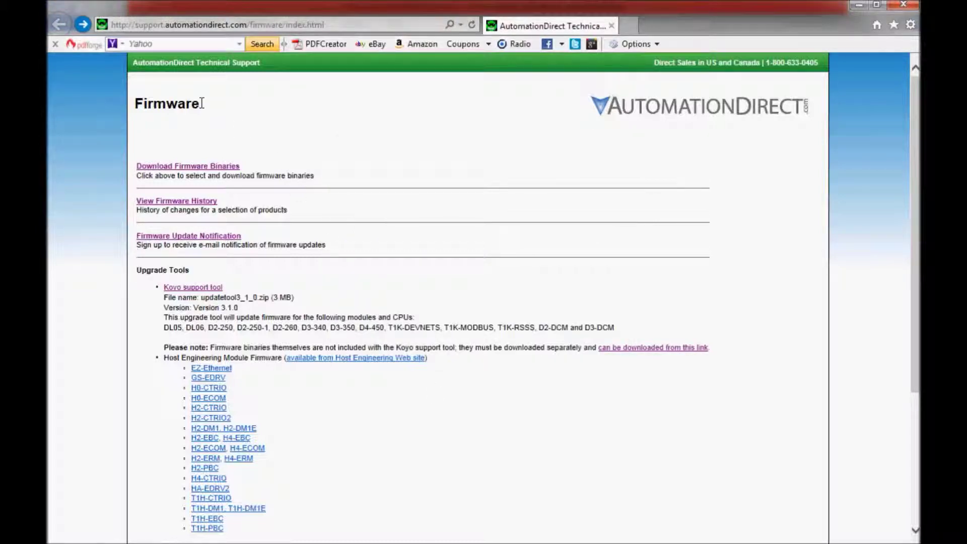
pyautogui.moveTo(202, 103); pyautogui.dragTo(137, 109)
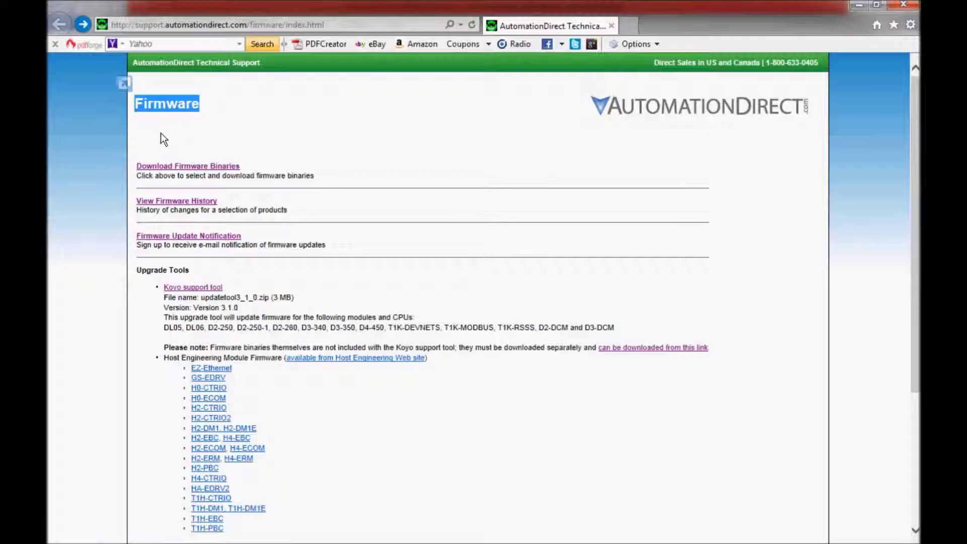
pyautogui.click(189, 168)
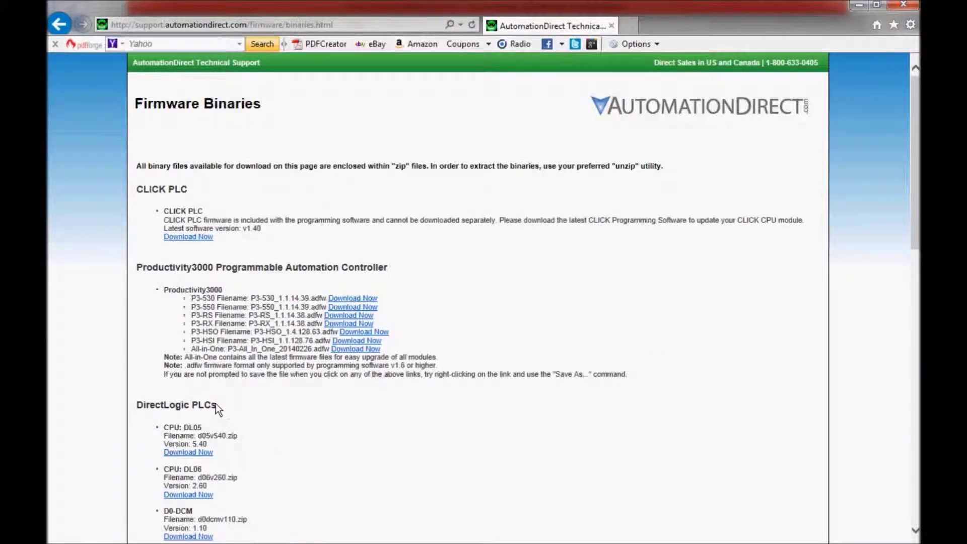
# Step: Locate the D2-260 entry under DirectLogic PLCs: d260v270.zip, version 2.70
pyautogui.moveTo(216, 404); pyautogui.dragTo(138, 407)
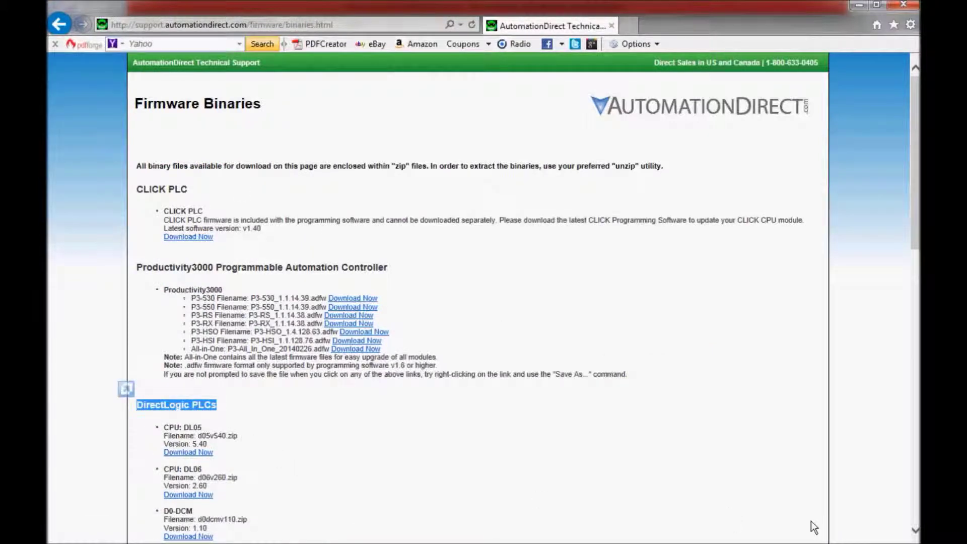
pyautogui.scroll(-5, 914, 534)
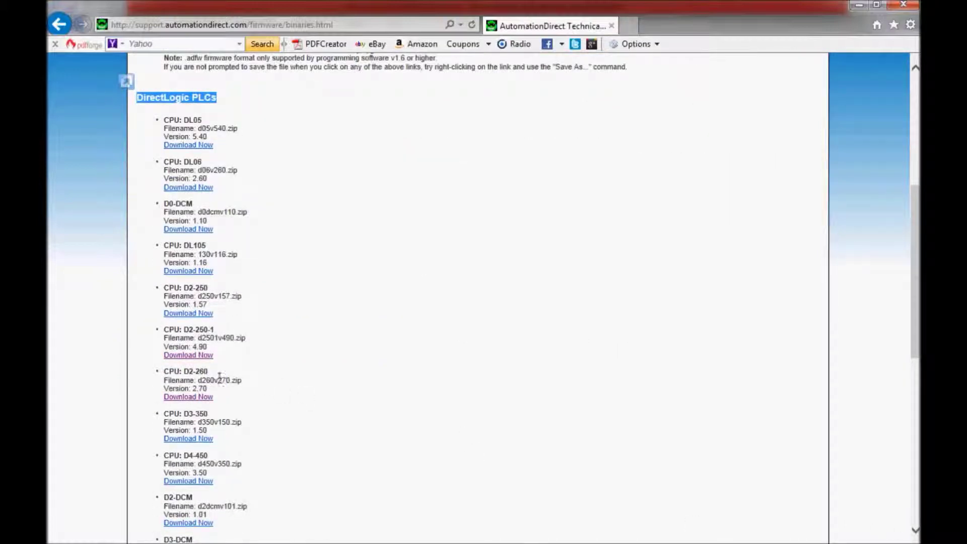
pyautogui.moveTo(208, 370); pyautogui.dragTo(187, 374)
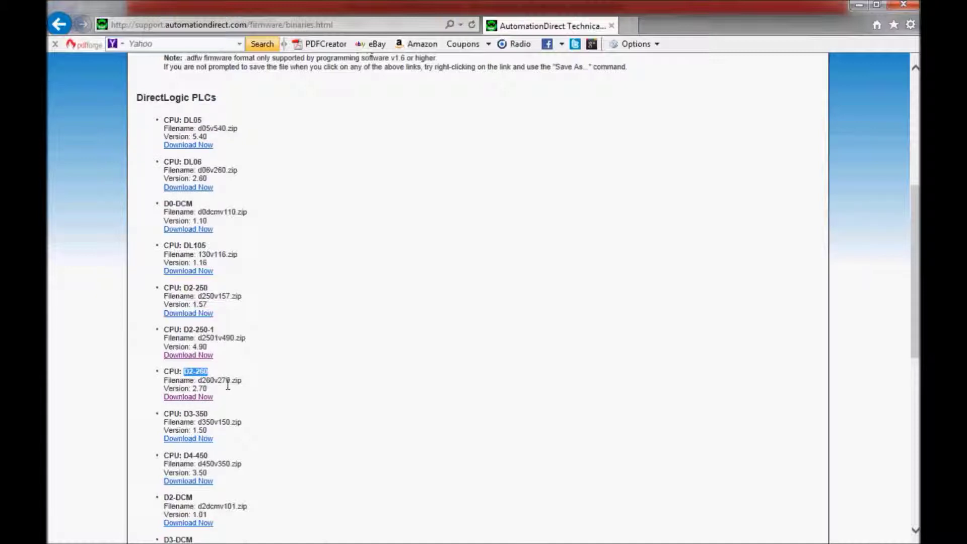
pyautogui.click(200, 381)
pyautogui.moveTo(204, 381); pyautogui.dragTo(239, 384)
pyautogui.moveTo(192, 391); pyautogui.dragTo(207, 391)
pyautogui.click(186, 400)
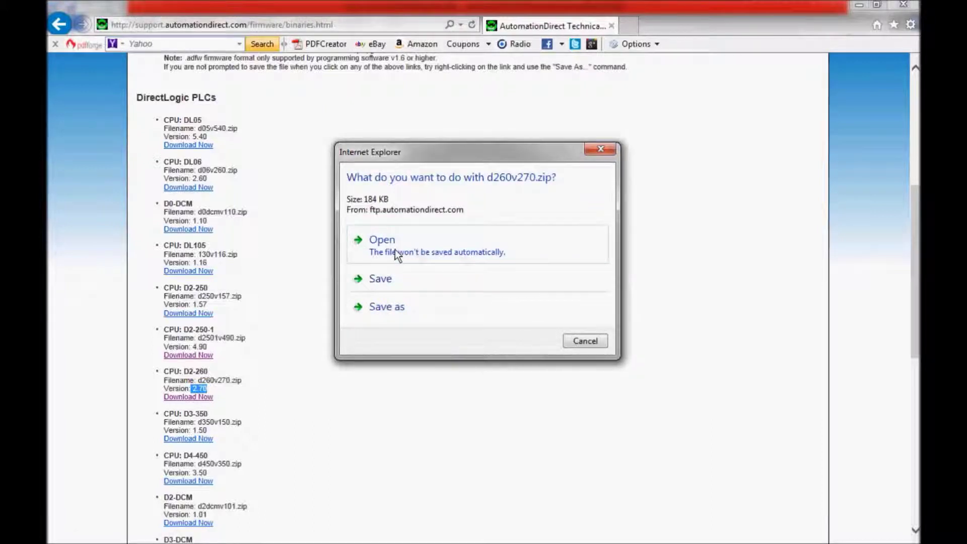
pyautogui.click(391, 311)
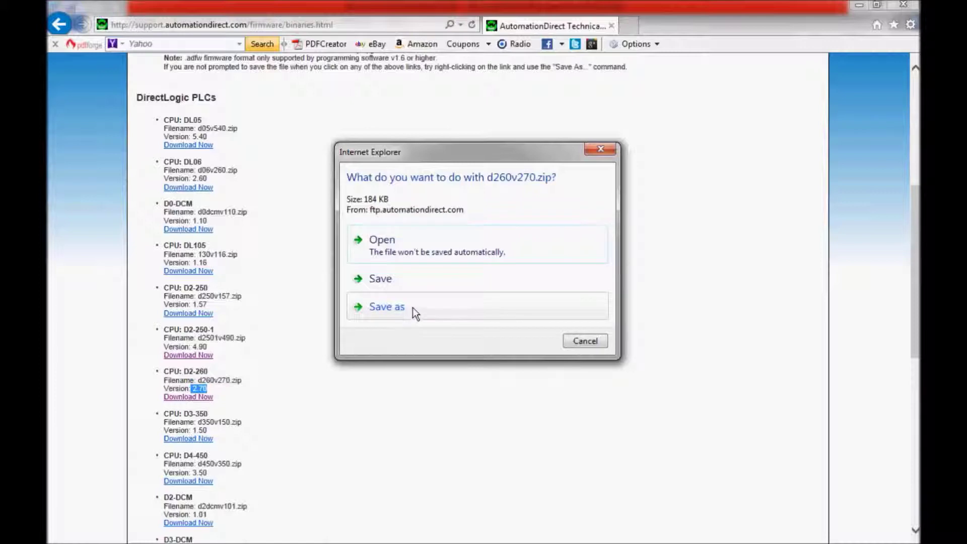
pyautogui.click(412, 307)
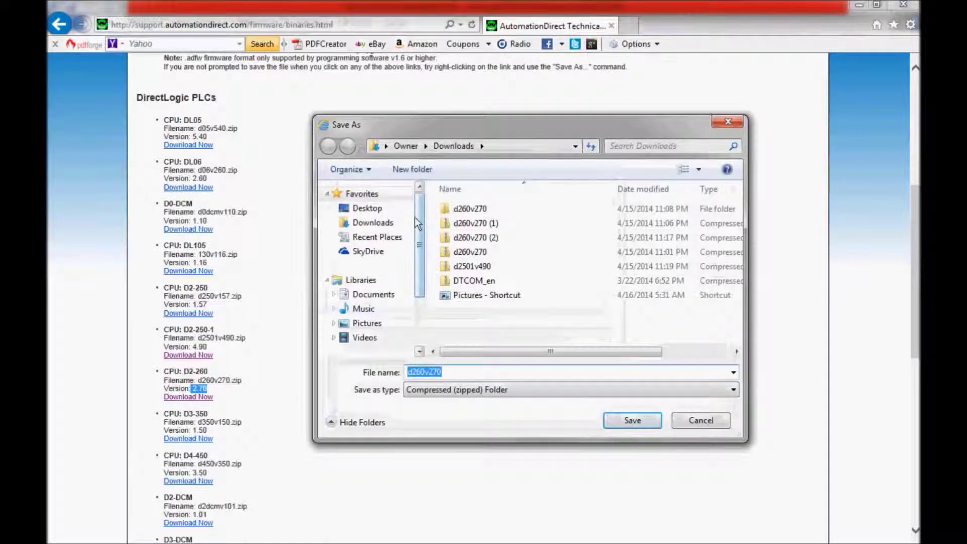
pyautogui.moveTo(419, 219); pyautogui.dragTo(421, 269)
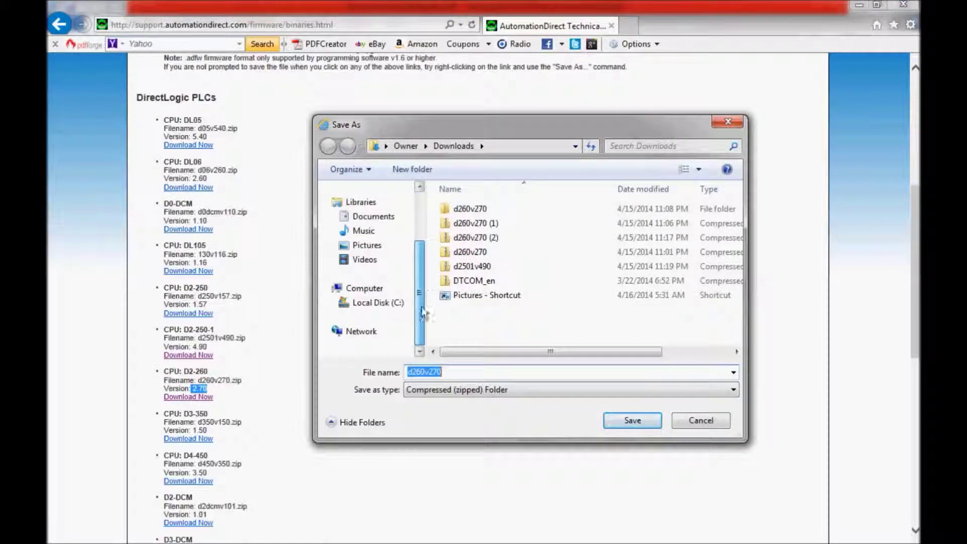
pyautogui.click(362, 305)
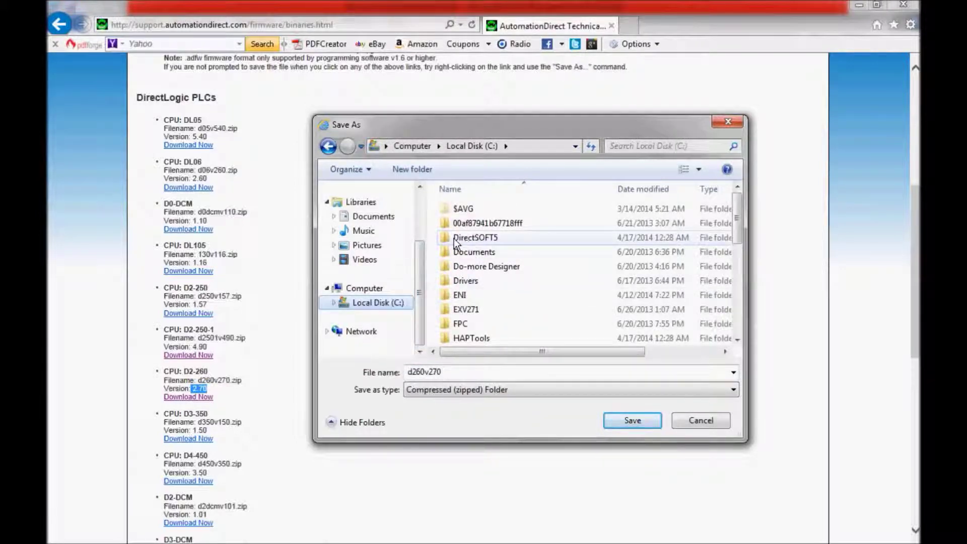
pyautogui.moveTo(469, 243)
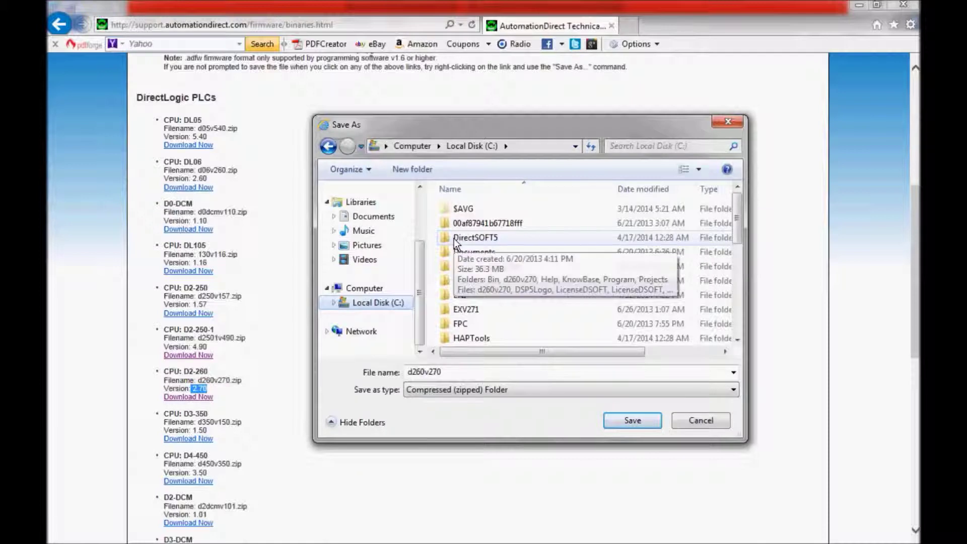
pyautogui.doubleClick(492, 238)
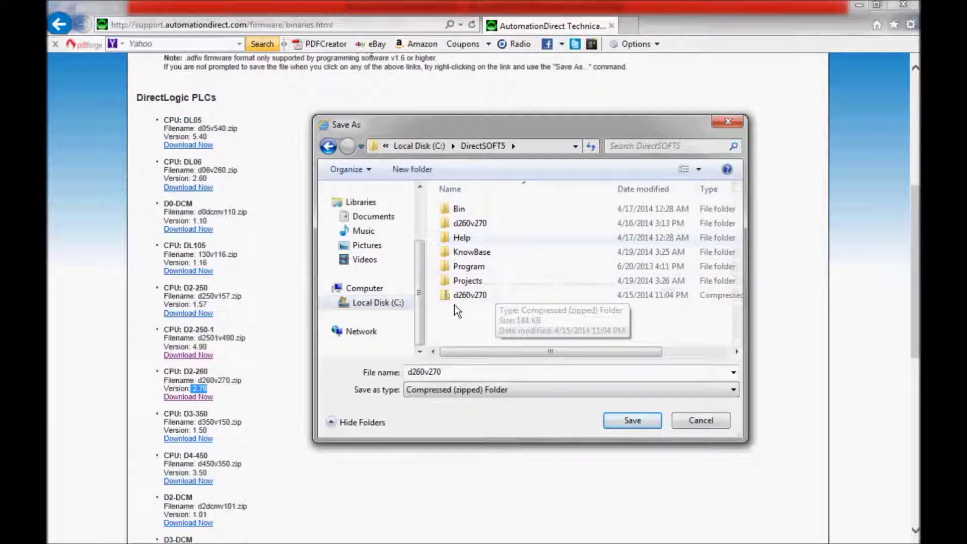
pyautogui.moveTo(452, 299)
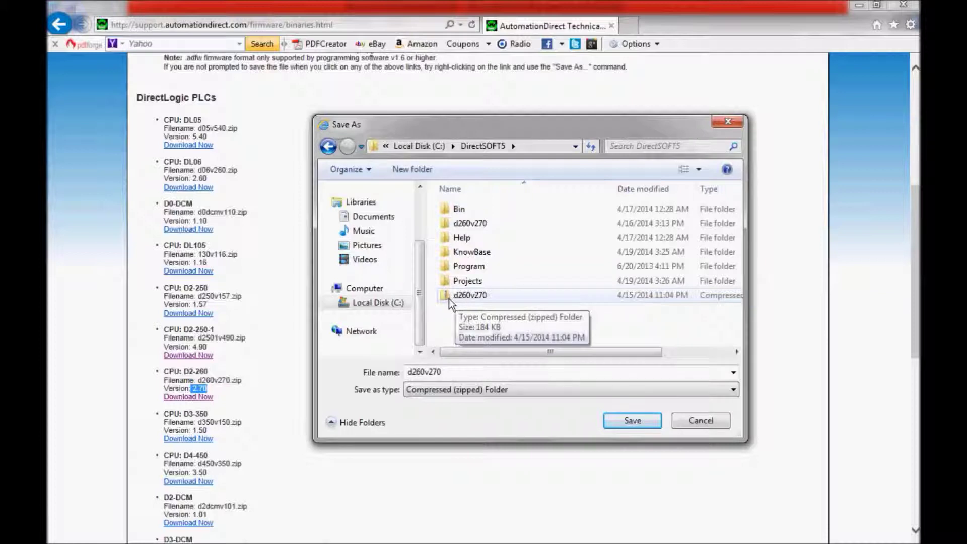
pyautogui.click(472, 227)
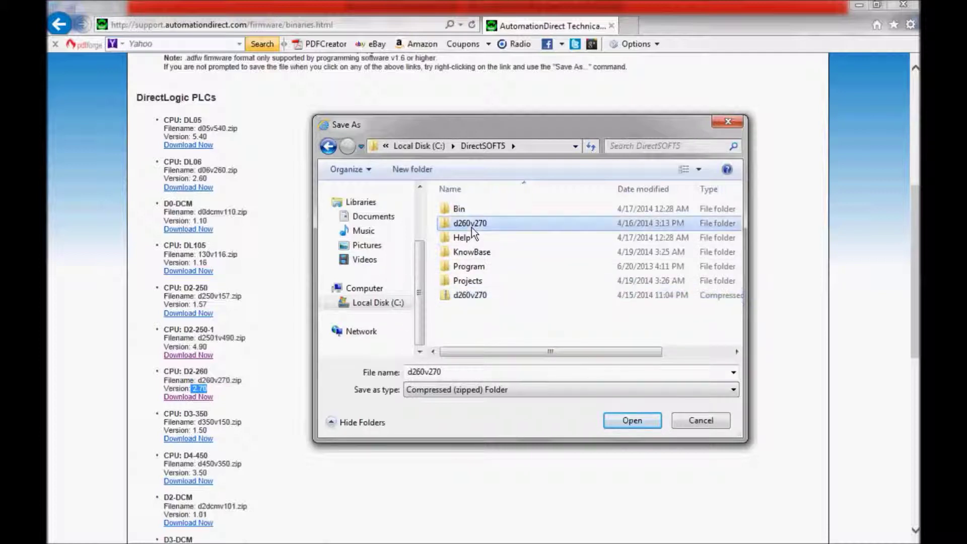
pyautogui.click(687, 421)
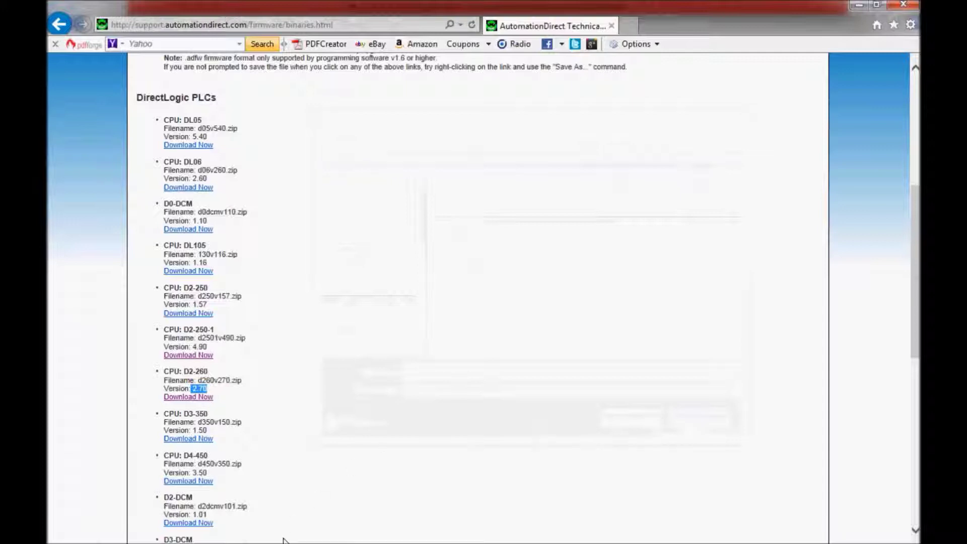
# Step: Return to the Word guide and scroll to Step 4 on saving the program and initializing the scratch pad
pyautogui.moveTo(314, 532)
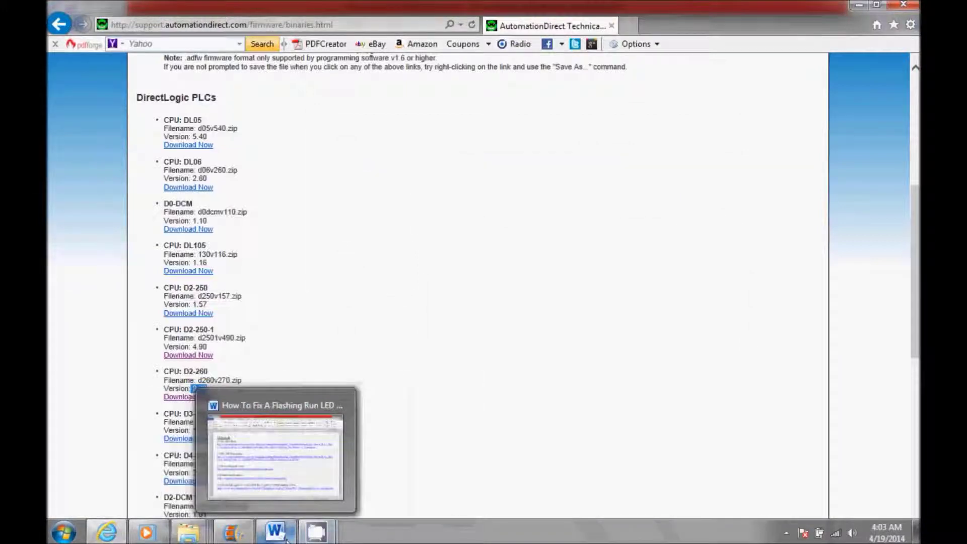
pyautogui.click(310, 478)
pyautogui.scroll(-2, 257, 440)
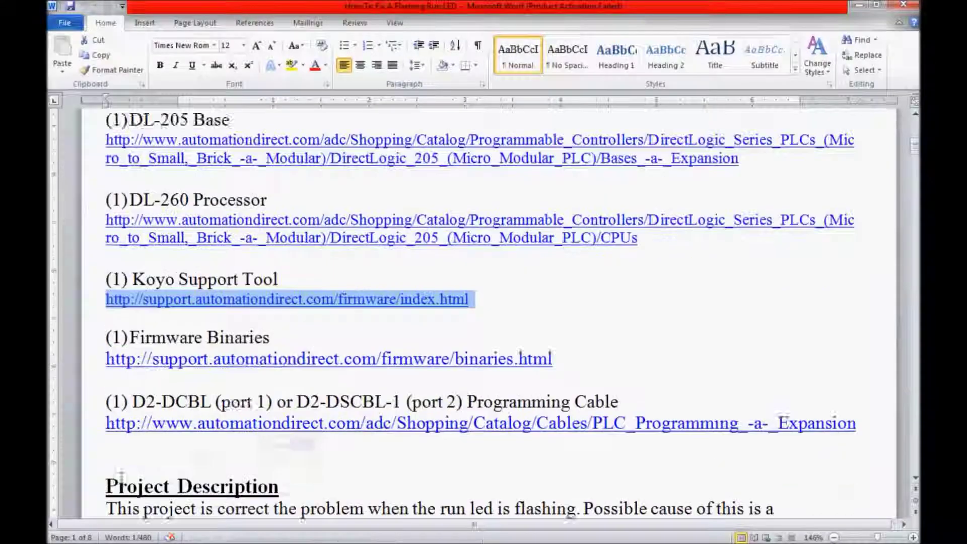
pyautogui.click(912, 479)
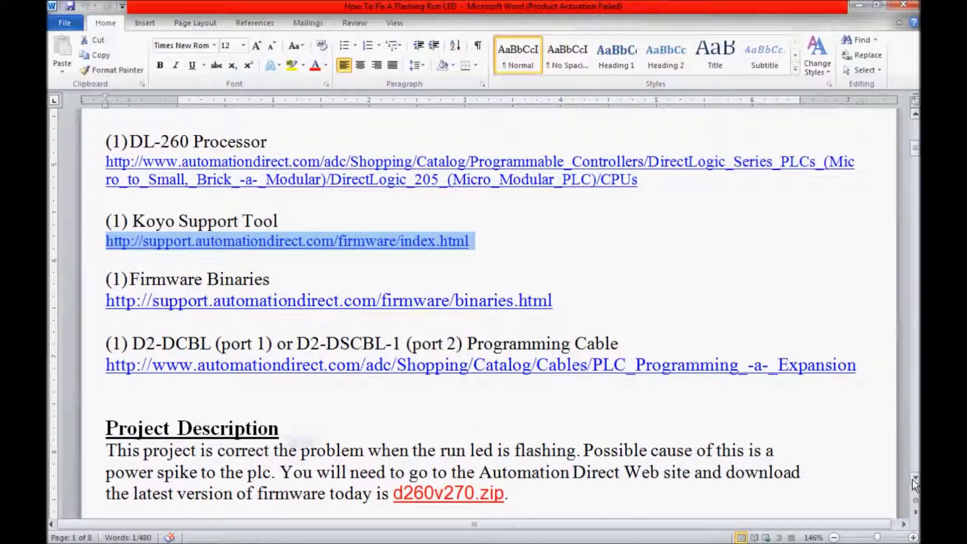
pyautogui.click(912, 479)
pyautogui.click(911, 479)
pyautogui.click(912, 479)
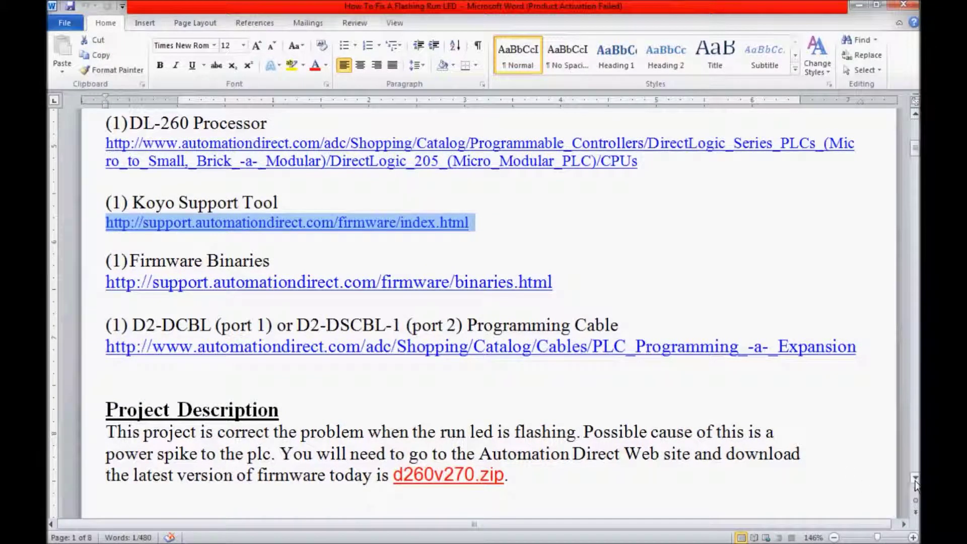
pyautogui.moveTo(915, 480); pyautogui.dragTo(915, 483)
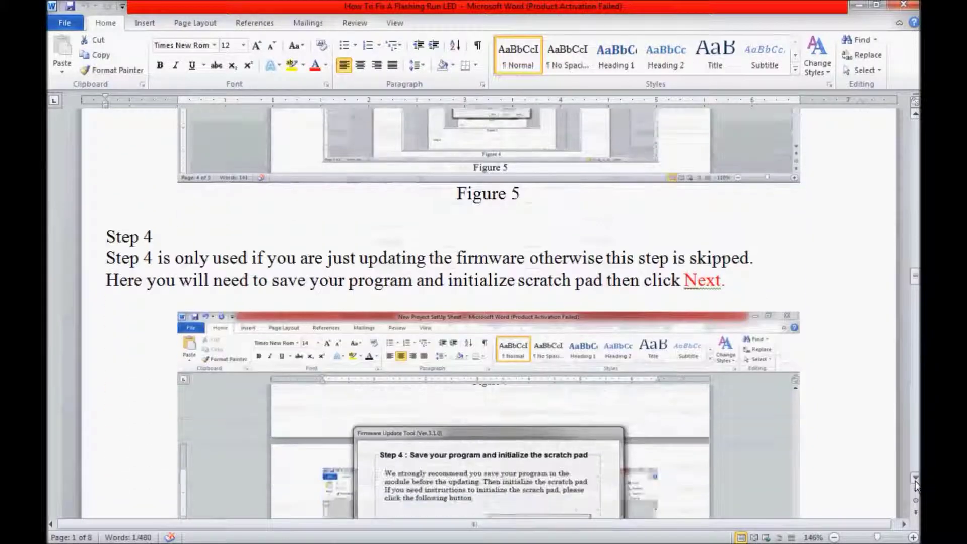
pyautogui.scroll(-7, 915, 485)
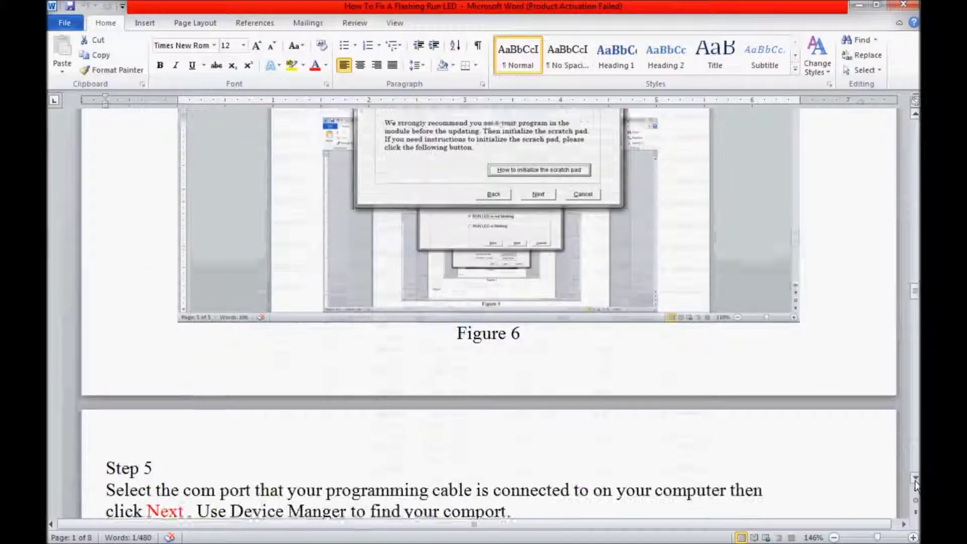
# Step: Scroll through the guide's remaining steps to Figure 10, then bring up the Firmware Update Tool
pyautogui.scroll(-7, 915, 484)
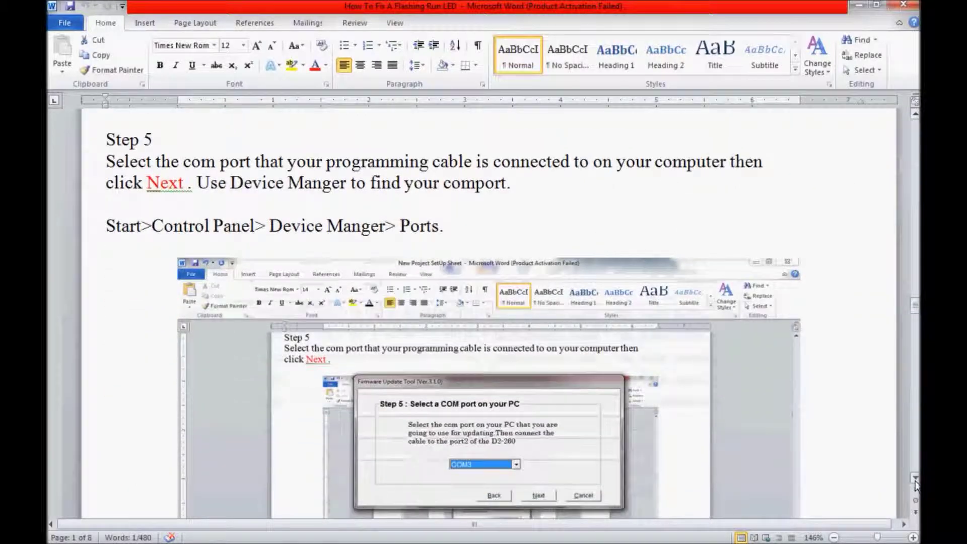
pyautogui.scroll(-10, 916, 485)
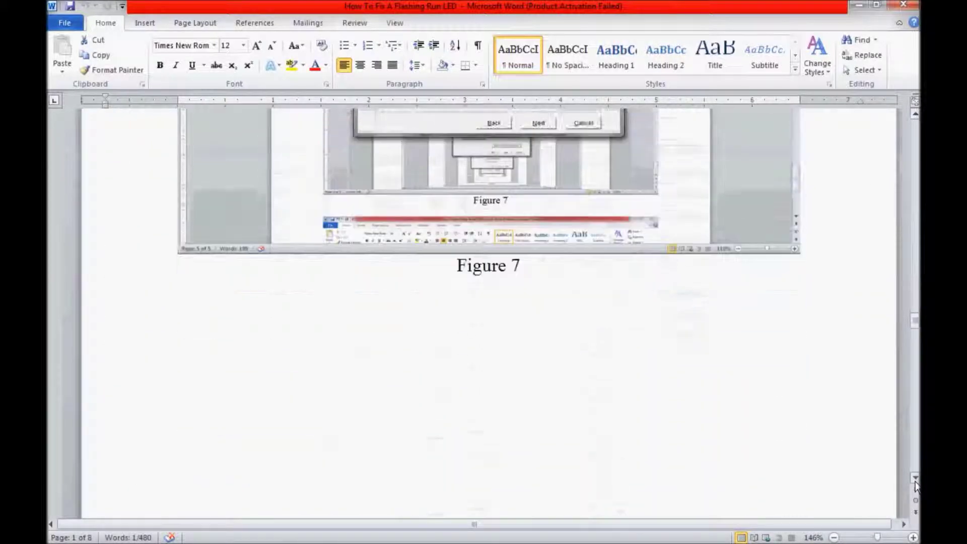
pyautogui.scroll(-9, 916, 485)
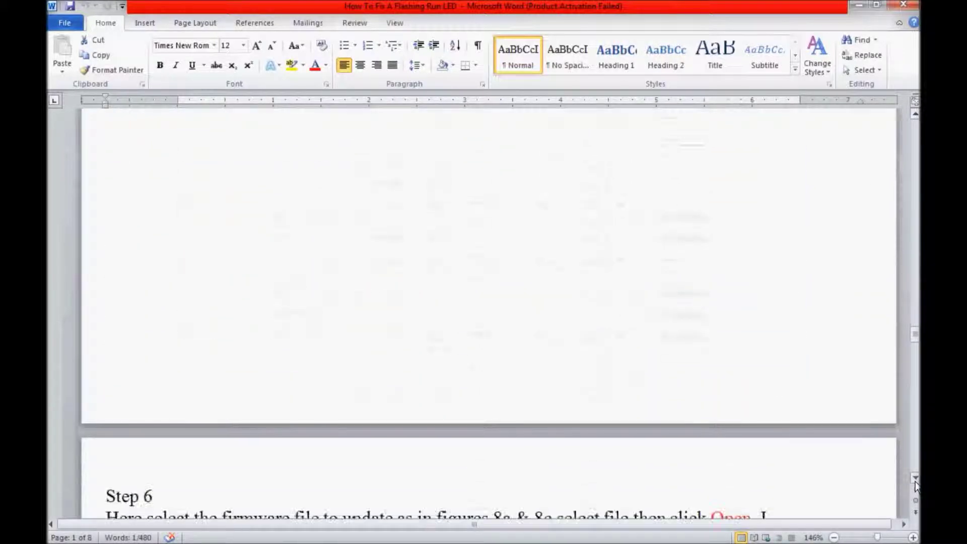
pyautogui.scroll(-7, 916, 485)
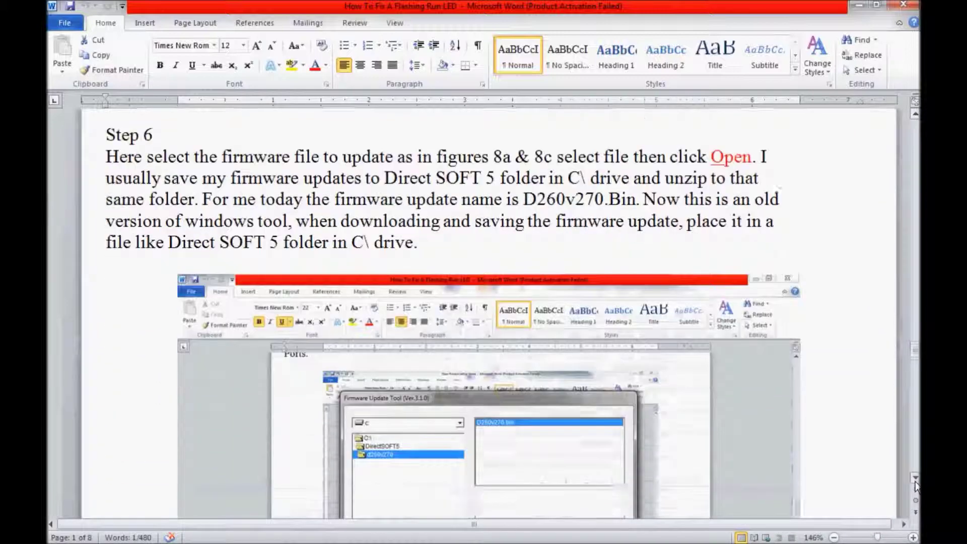
pyautogui.scroll(-6, 916, 485)
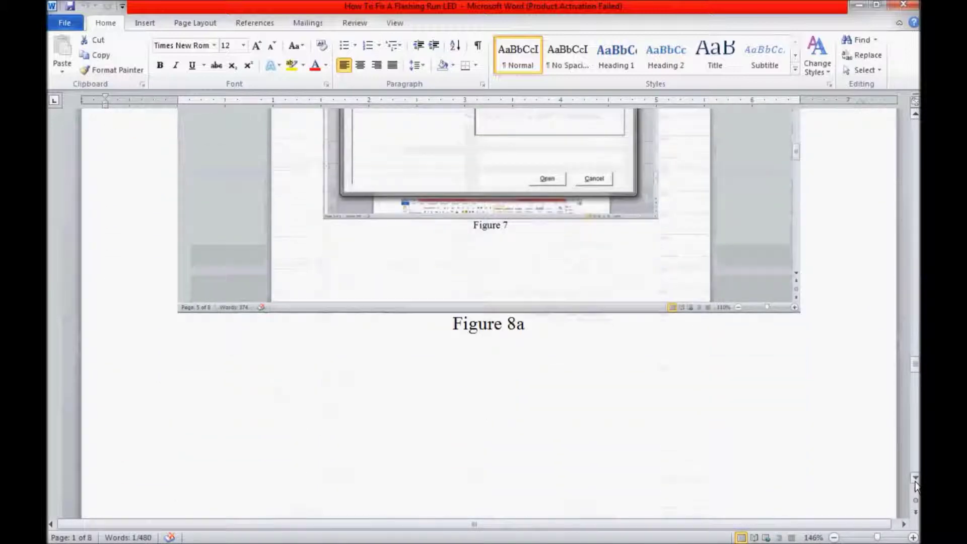
pyautogui.scroll(-8, 916, 485)
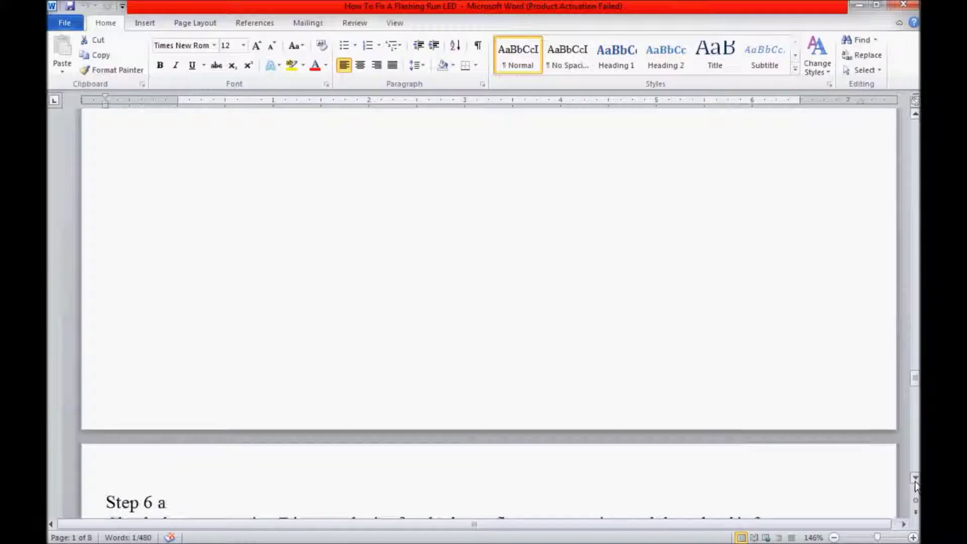
pyautogui.scroll(-7, 916, 485)
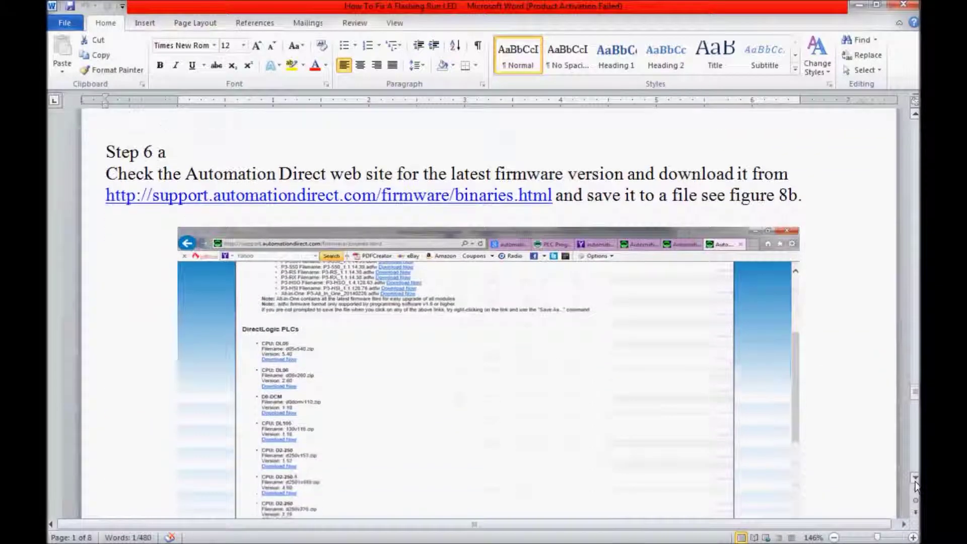
pyautogui.scroll(-8, 916, 485)
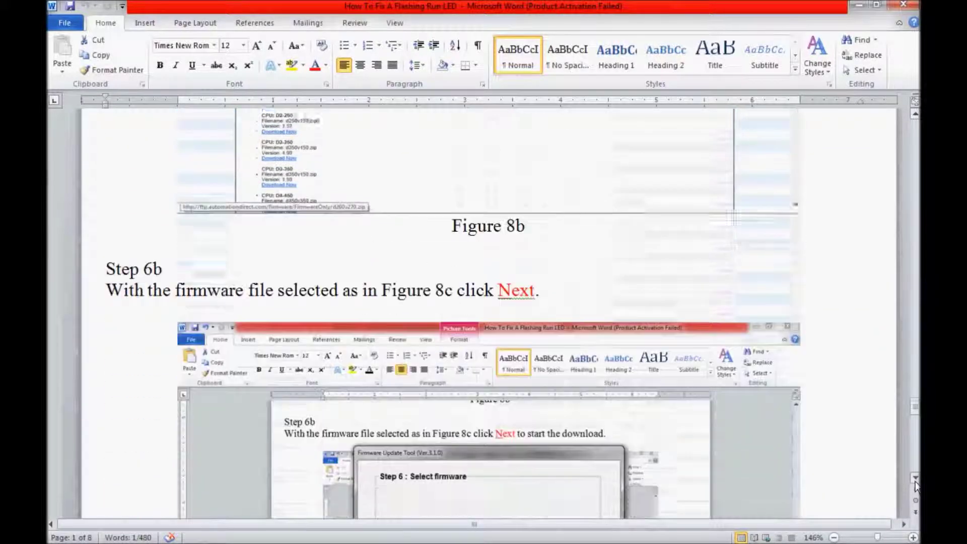
pyautogui.scroll(-7, 916, 484)
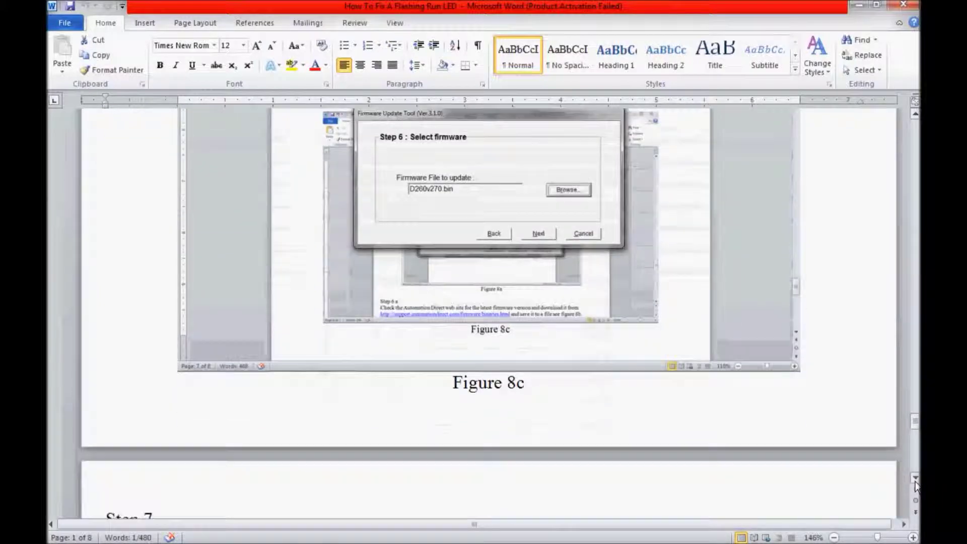
pyautogui.scroll(-7, 916, 485)
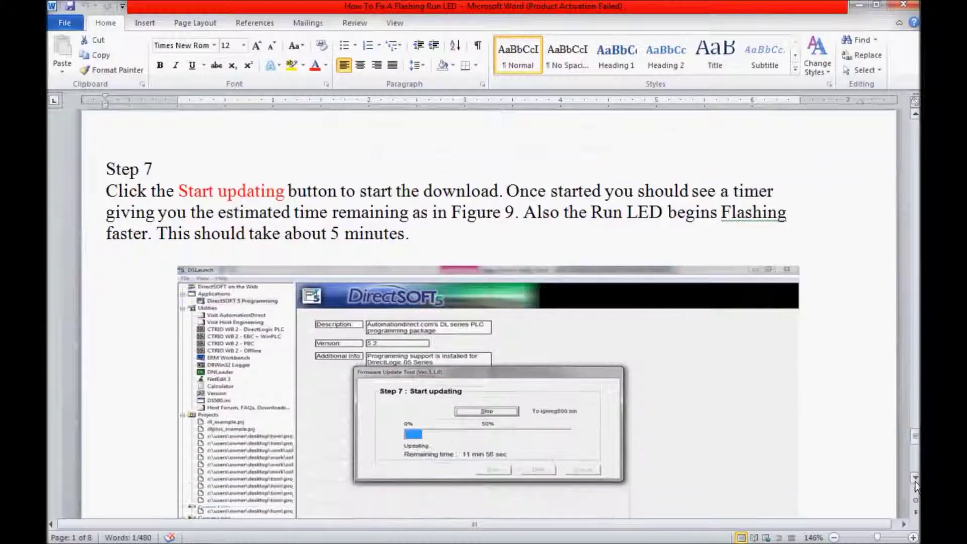
pyautogui.scroll(-7, 915, 485)
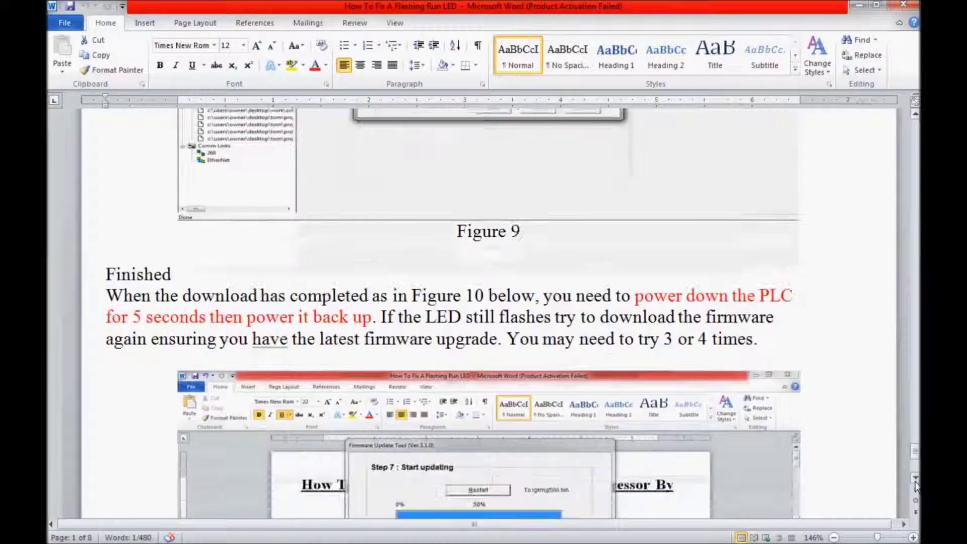
pyautogui.scroll(-6, 916, 485)
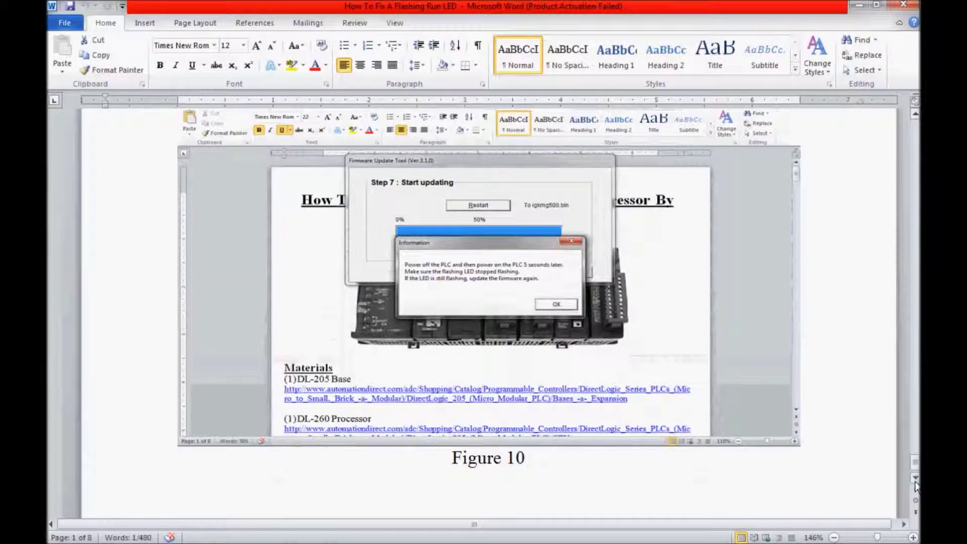
pyautogui.hscroll(1, 916, 485)
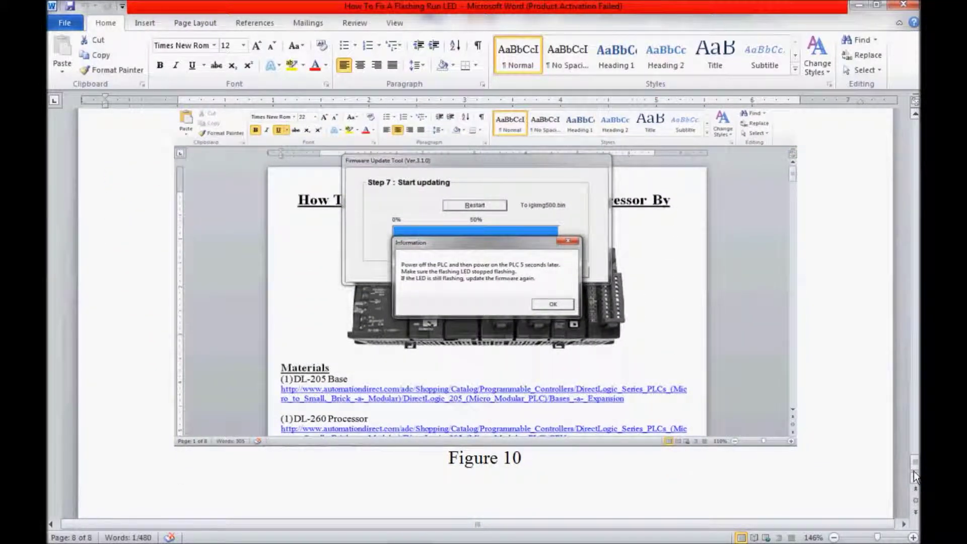
pyautogui.click(361, 533)
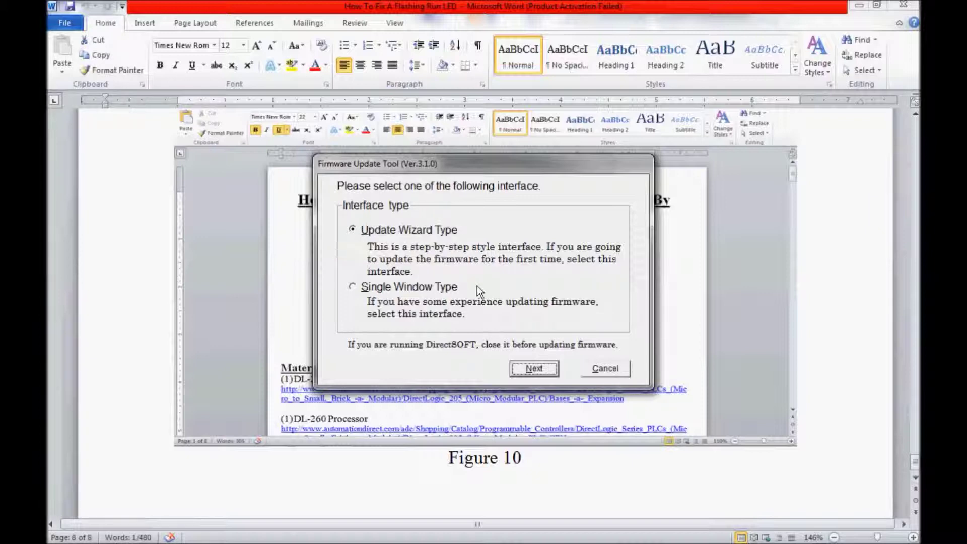
# Step: Continue with Update Wizard Type and pick D2-260 as the module type to update
pyautogui.click(533, 368)
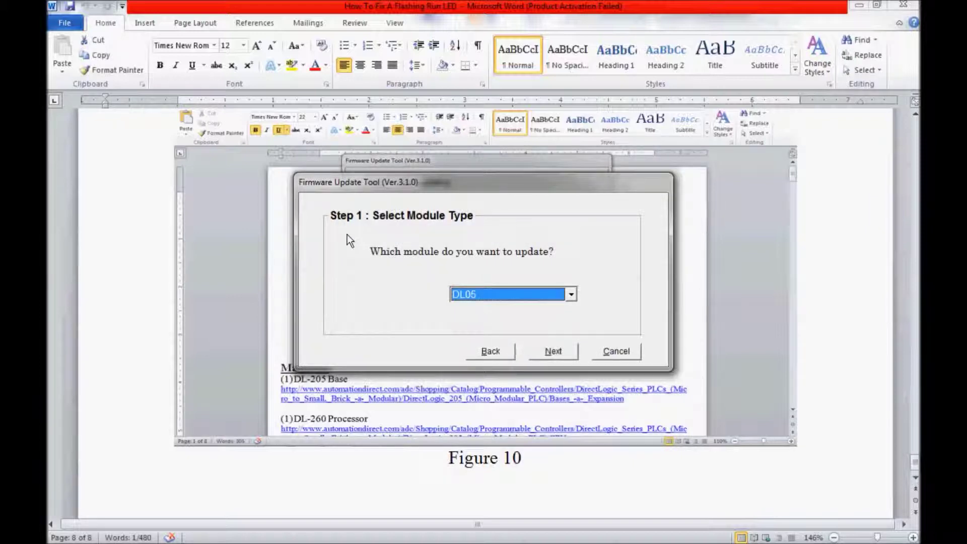
pyautogui.click(572, 296)
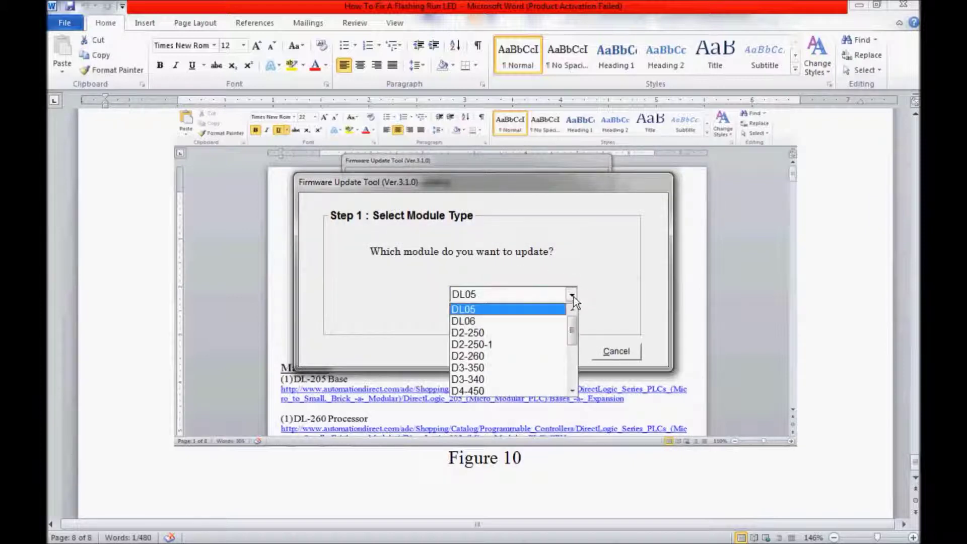
pyautogui.click(502, 355)
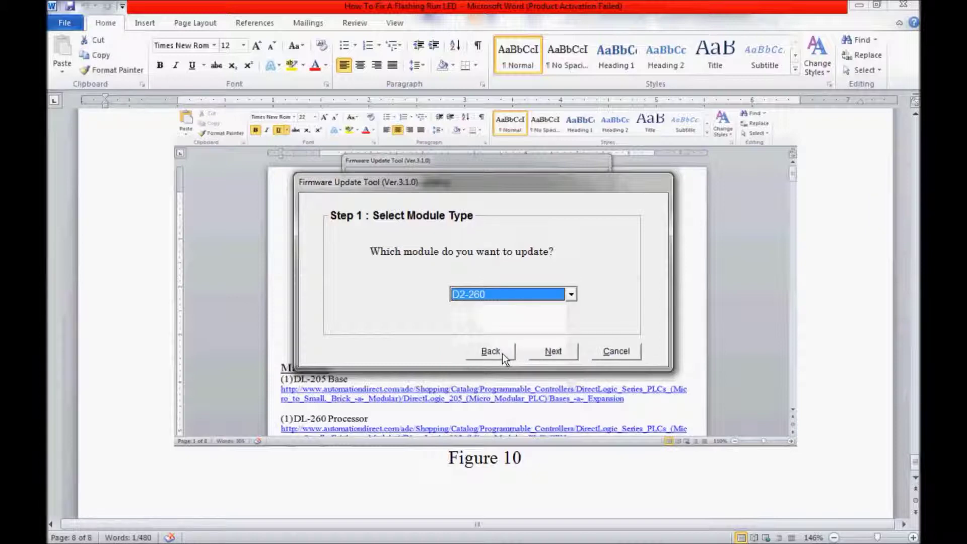
pyautogui.click(553, 353)
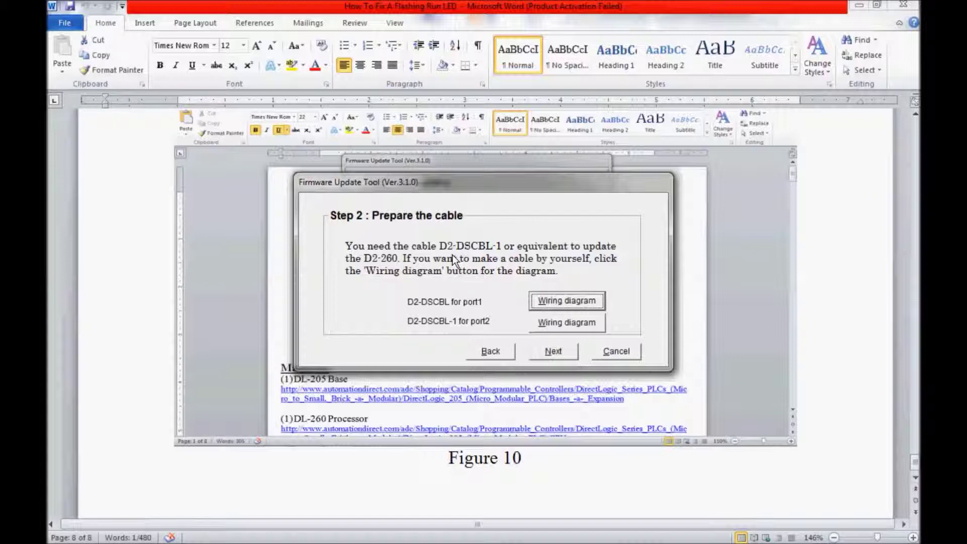
# Step: Review the port1 cable wiring diagram, then report that the RUN LED is blinking
pyautogui.click(564, 299)
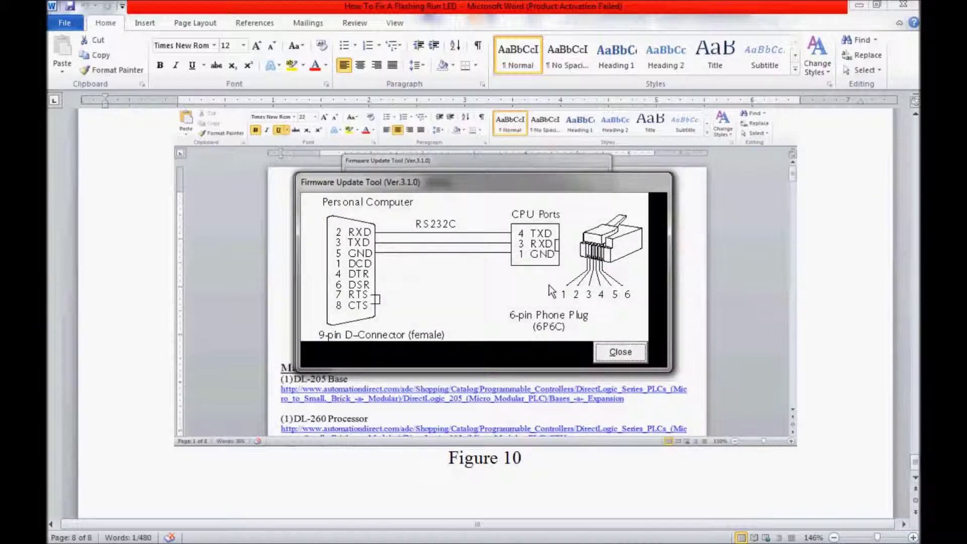
pyautogui.click(625, 353)
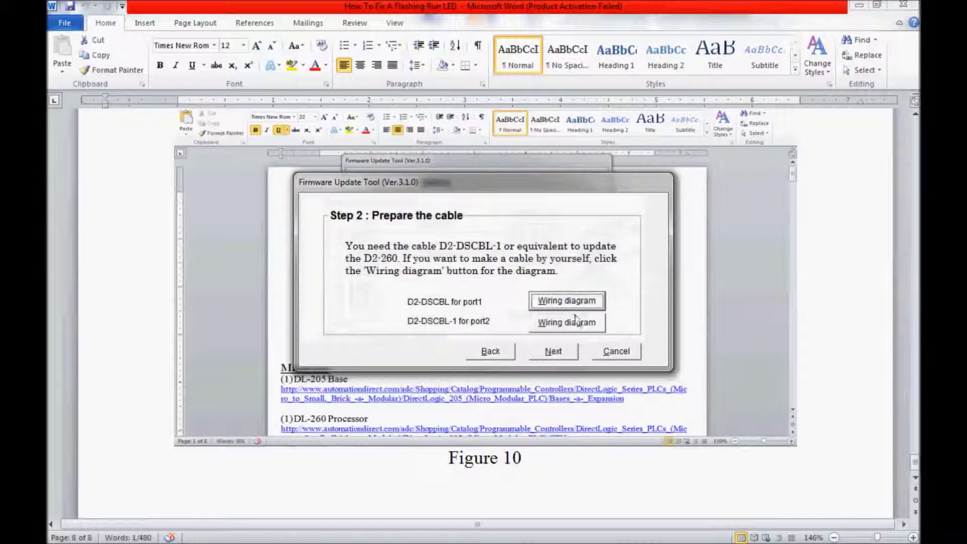
pyautogui.click(553, 351)
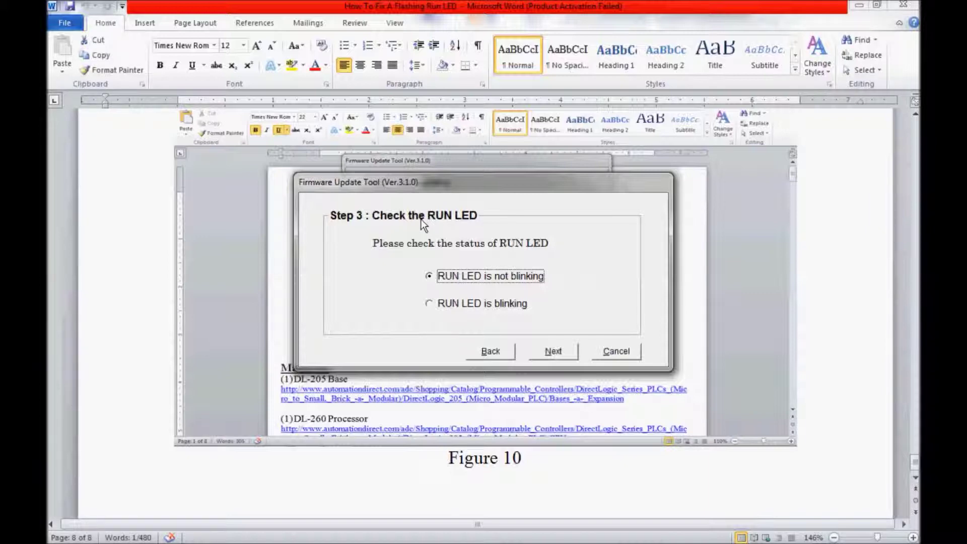
pyautogui.click(428, 303)
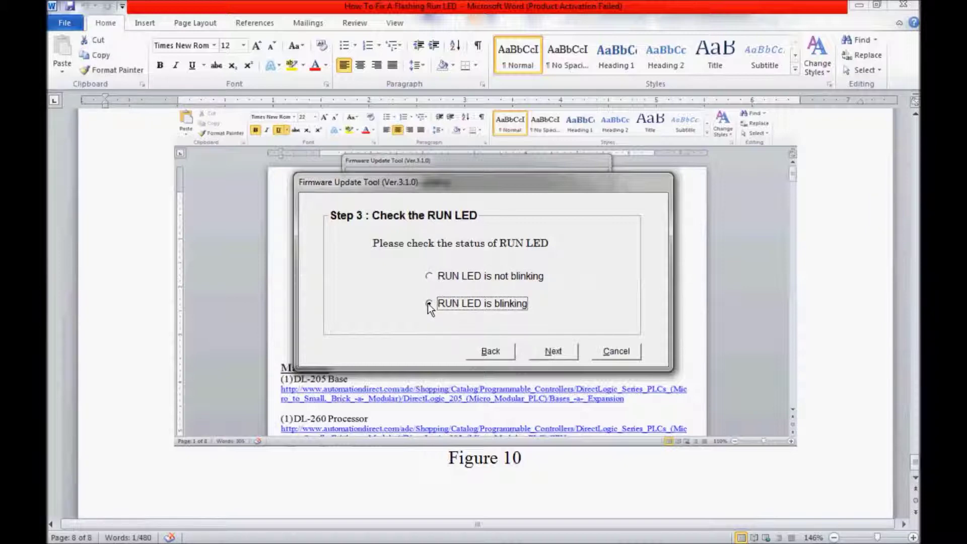
pyautogui.click(557, 352)
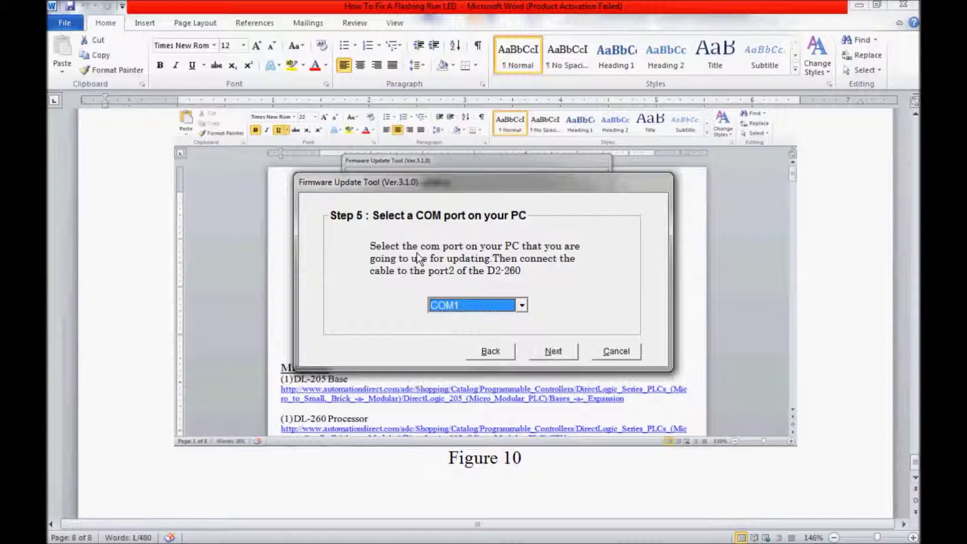
# Step: Accept COM1 as the port and reach firmware selection showing D260v270.bin
pyautogui.click(553, 351)
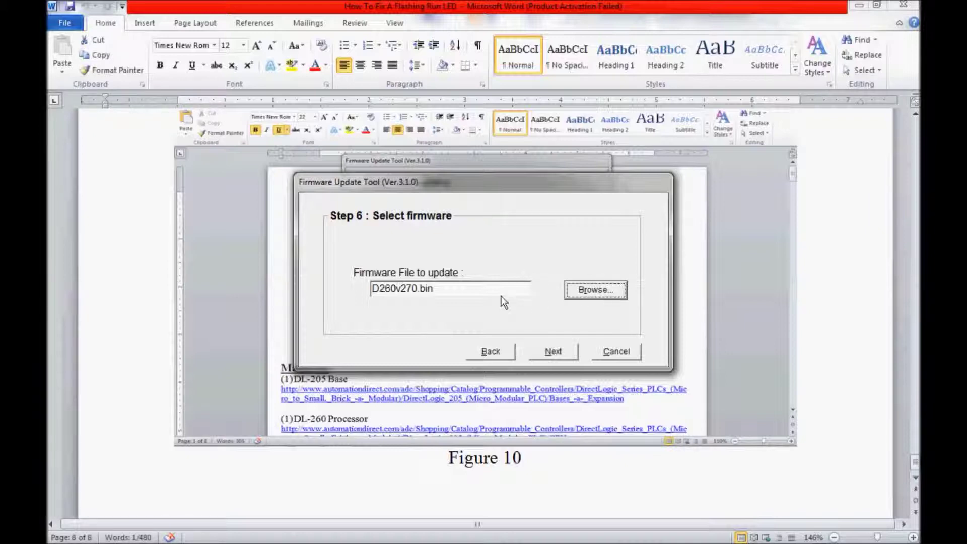
pyautogui.moveTo(456, 293); pyautogui.dragTo(360, 297)
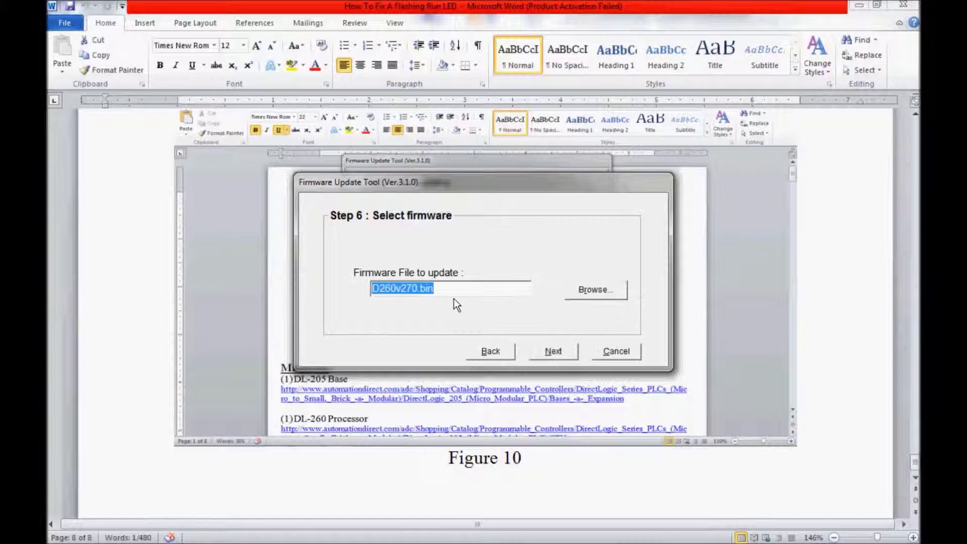
pyautogui.click(594, 292)
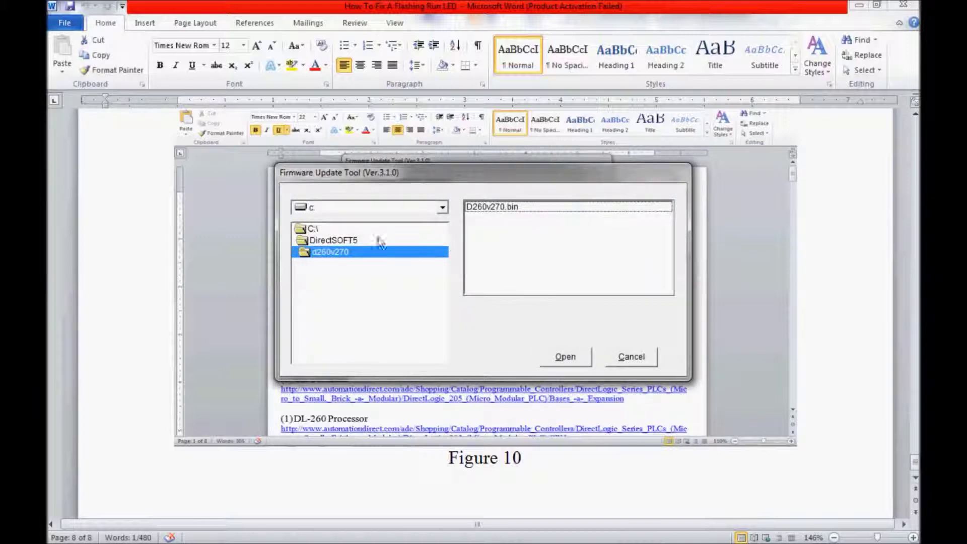
# Step: Choose D260v270.bin from C:\DirectSOFT5\d260v270 as the firmware file and advance to Step 7
pyautogui.doubleClick(331, 229)
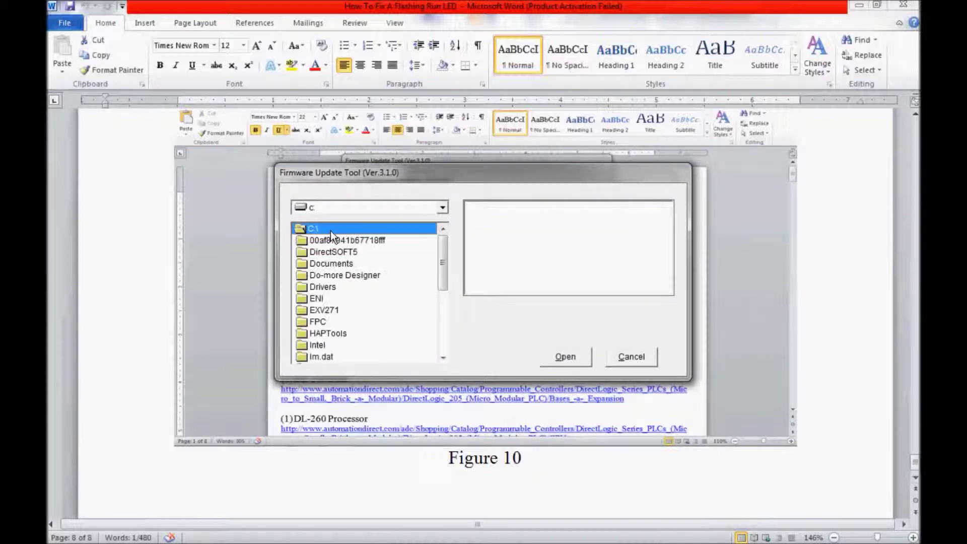
pyautogui.doubleClick(352, 252)
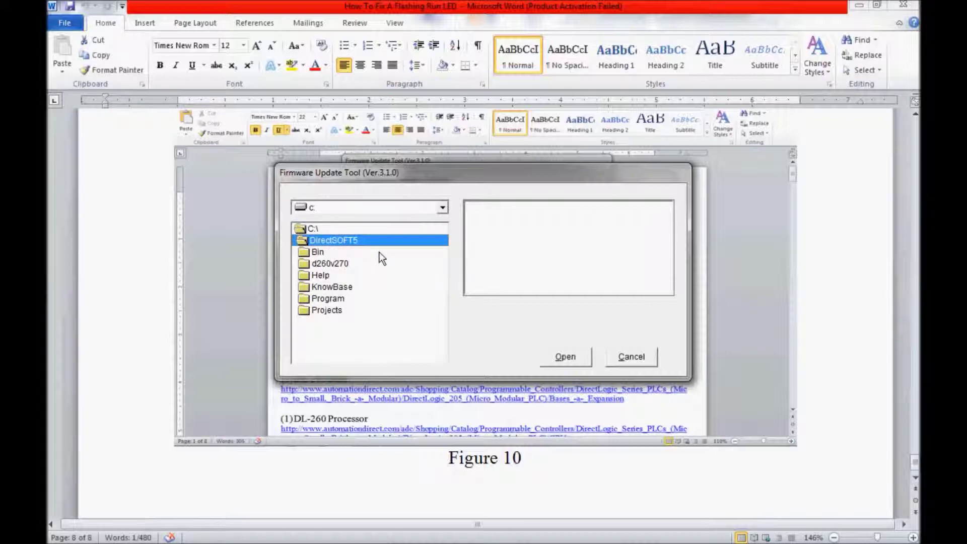
pyautogui.click(305, 263)
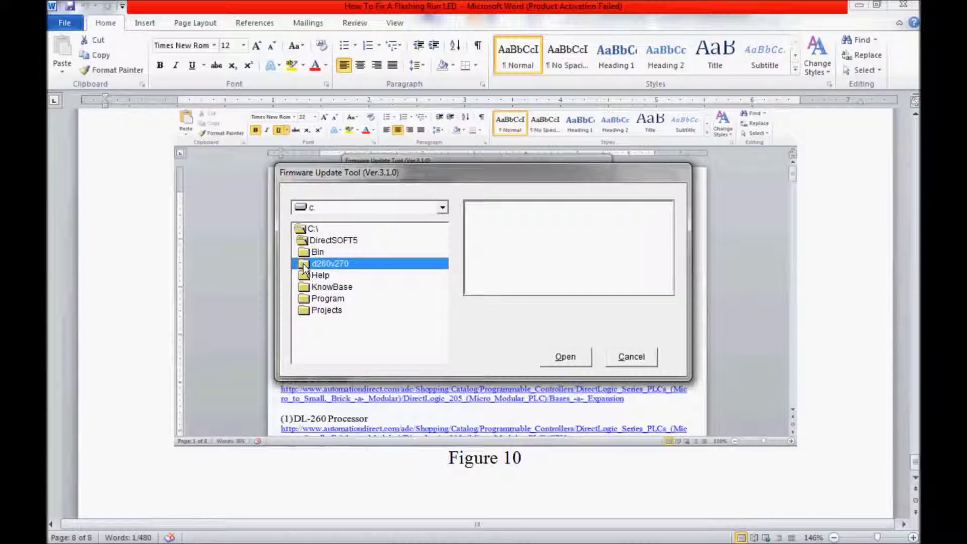
pyautogui.doubleClick(335, 264)
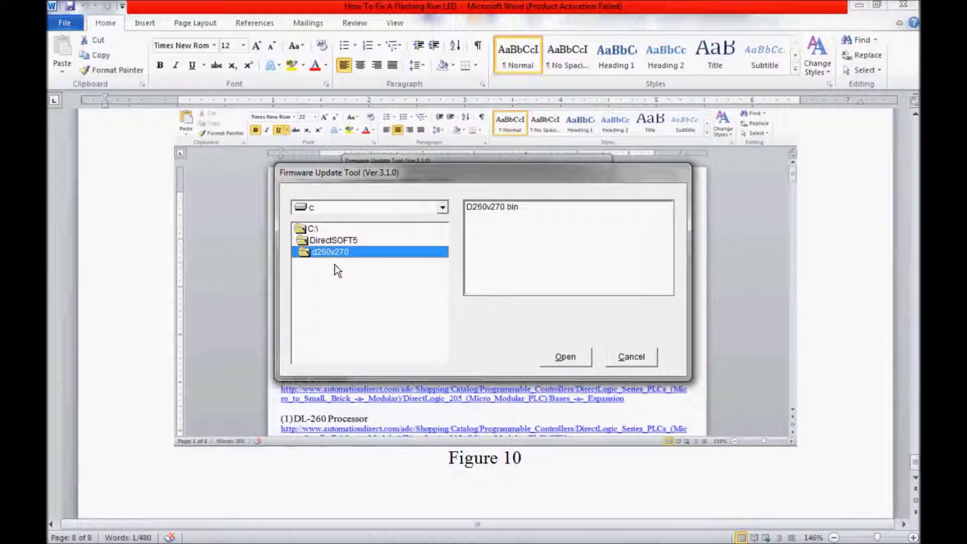
pyautogui.click(483, 208)
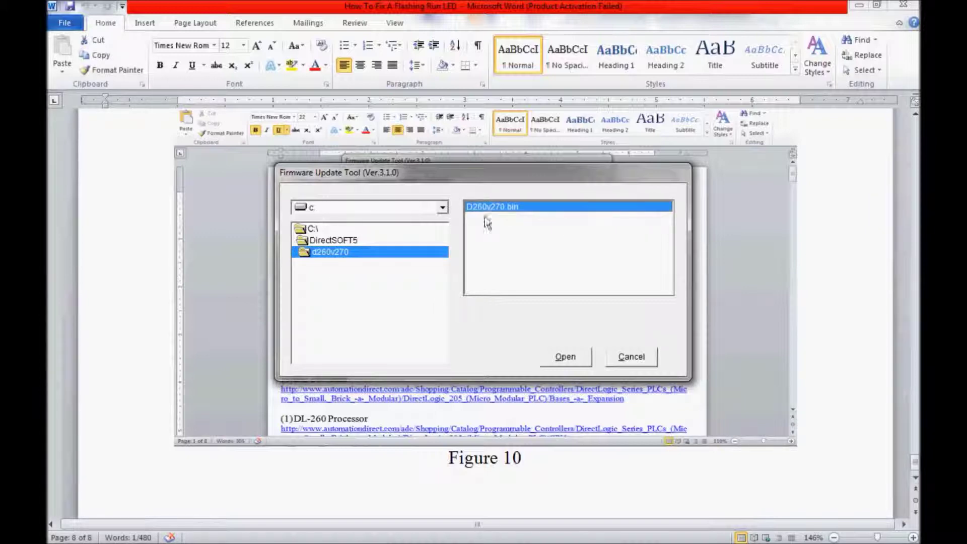
pyautogui.click(557, 356)
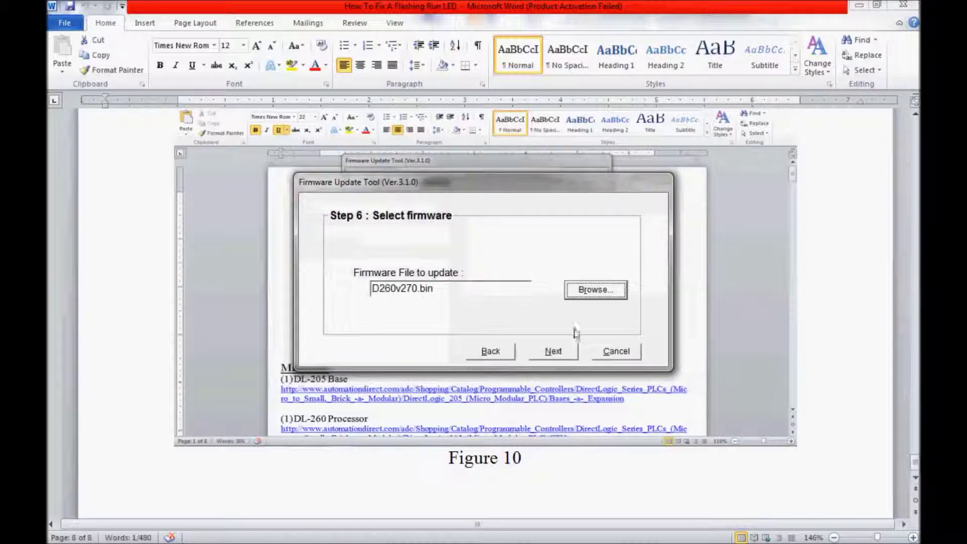
pyautogui.moveTo(439, 294); pyautogui.dragTo(415, 292)
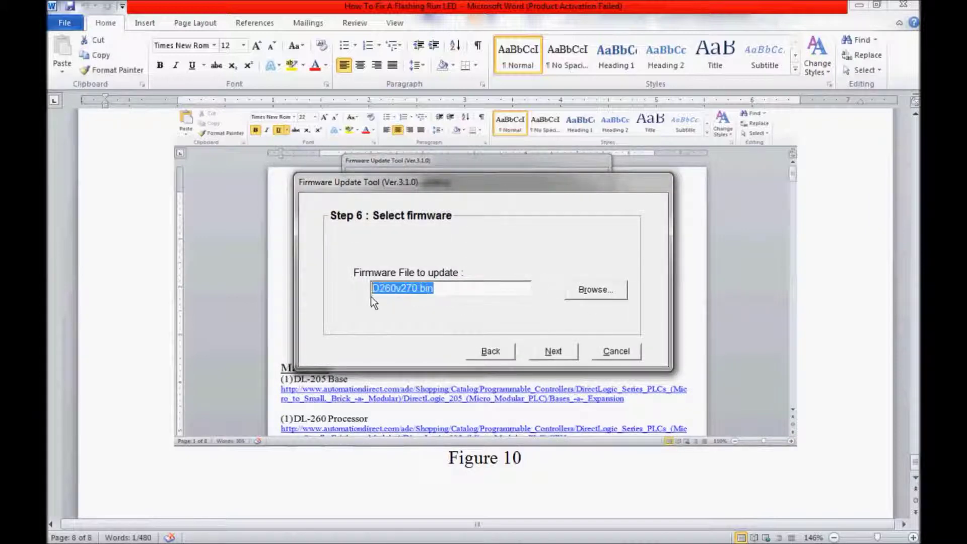
pyautogui.click(553, 351)
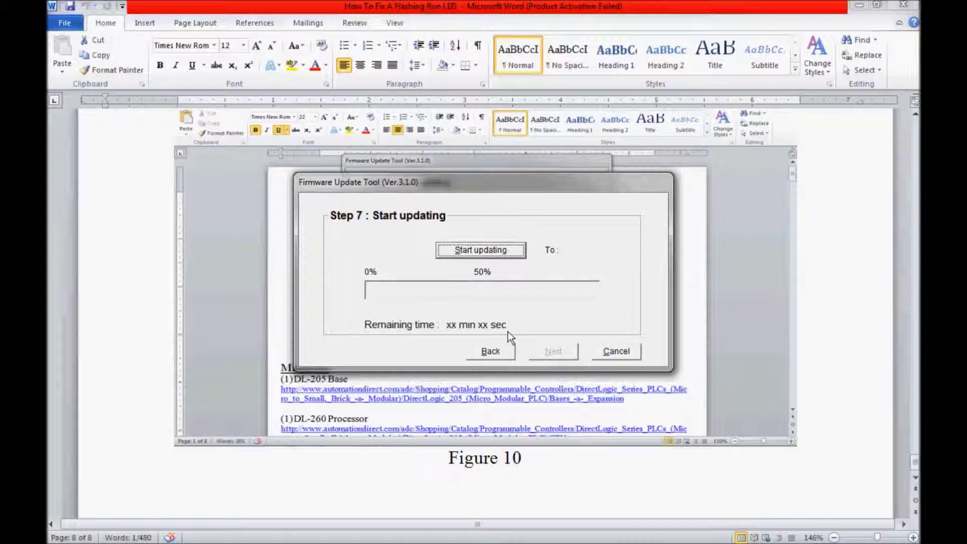
# Step: Start the D2-260 firmware update and let it run until it asks for a PLC power cycle
pyautogui.click(477, 250)
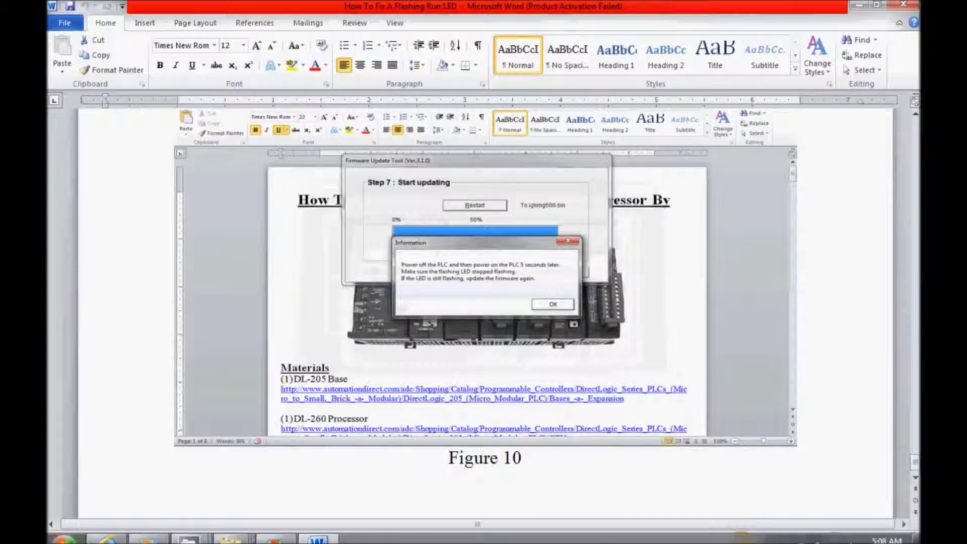
# Step: Launch DirectSOFT 5 and create a new project for a DL 260
pyautogui.click(63, 534)
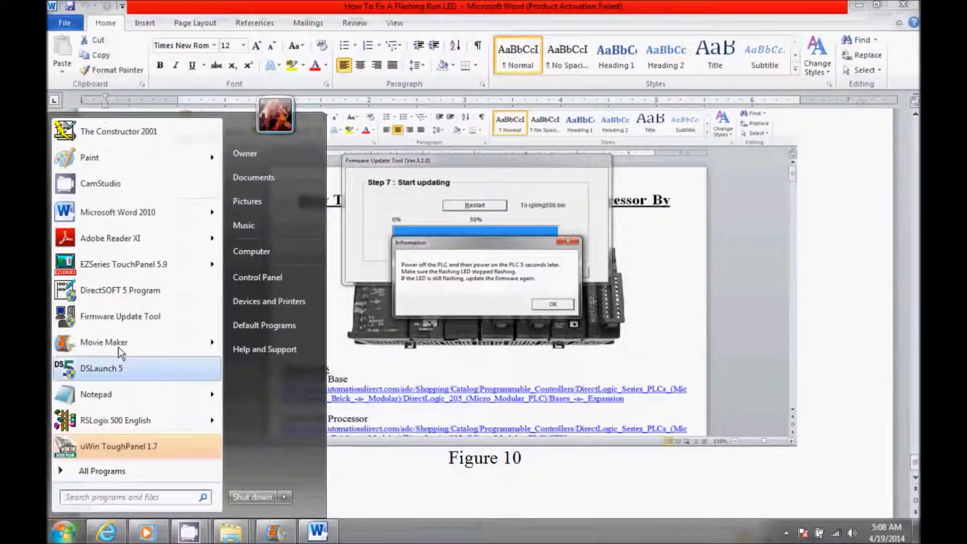
pyautogui.click(126, 292)
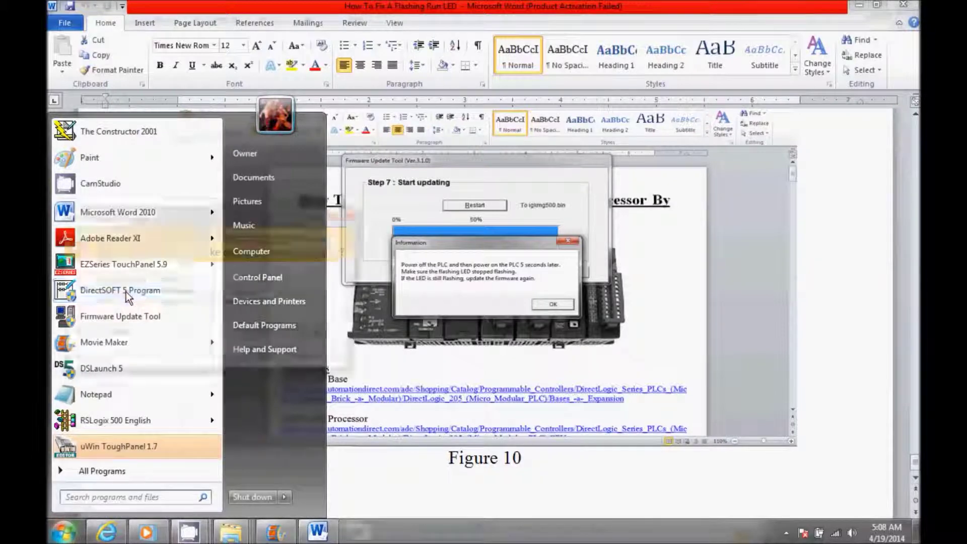
pyautogui.click(249, 334)
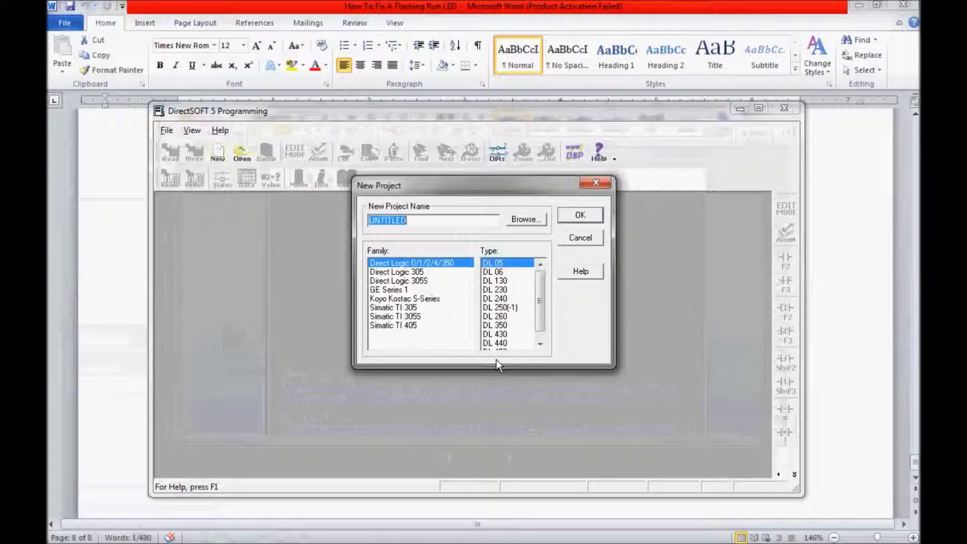
pyautogui.doubleClick(506, 317)
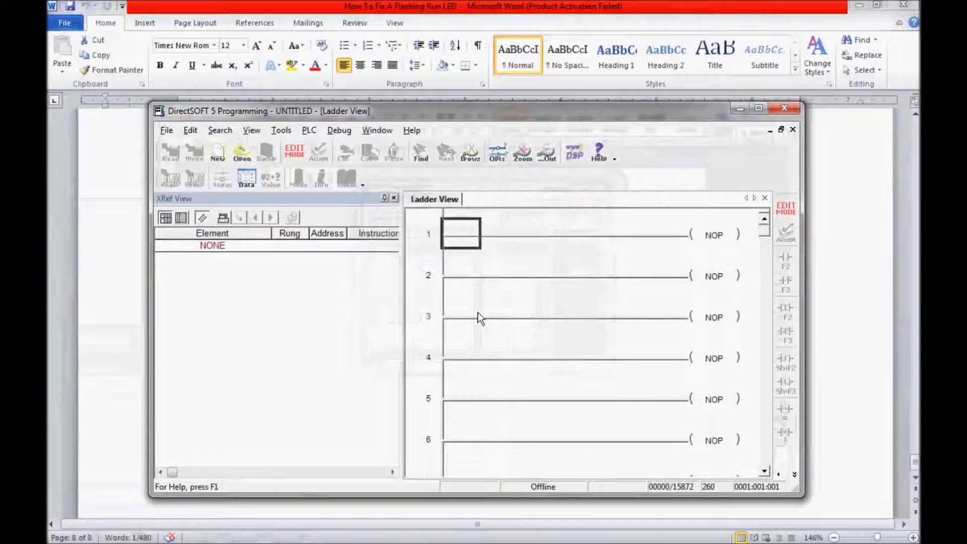
pyautogui.click(394, 198)
# Step: Open the LOADING NEW COMPORT SETTINGS project from the File menu and start connecting to the PLC
pyautogui.click(166, 130)
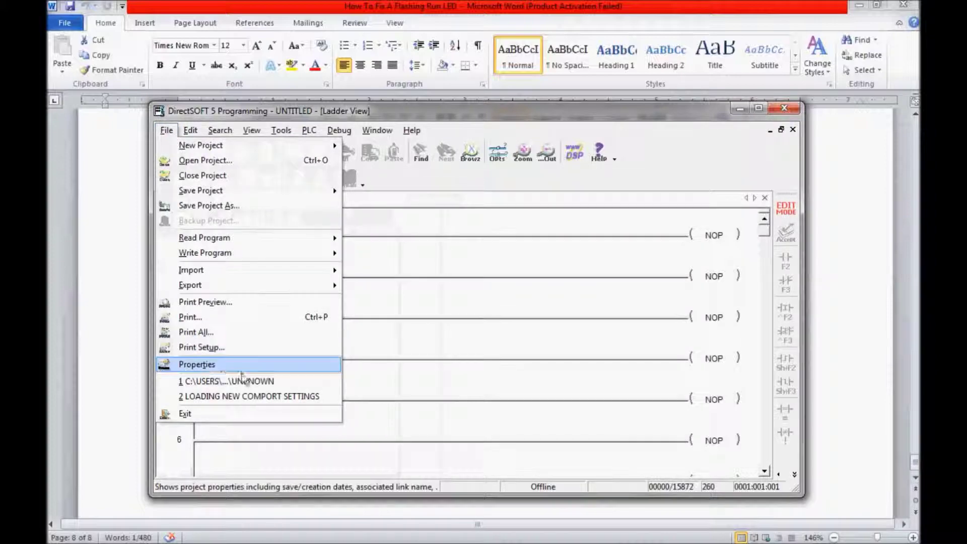
pyautogui.click(282, 398)
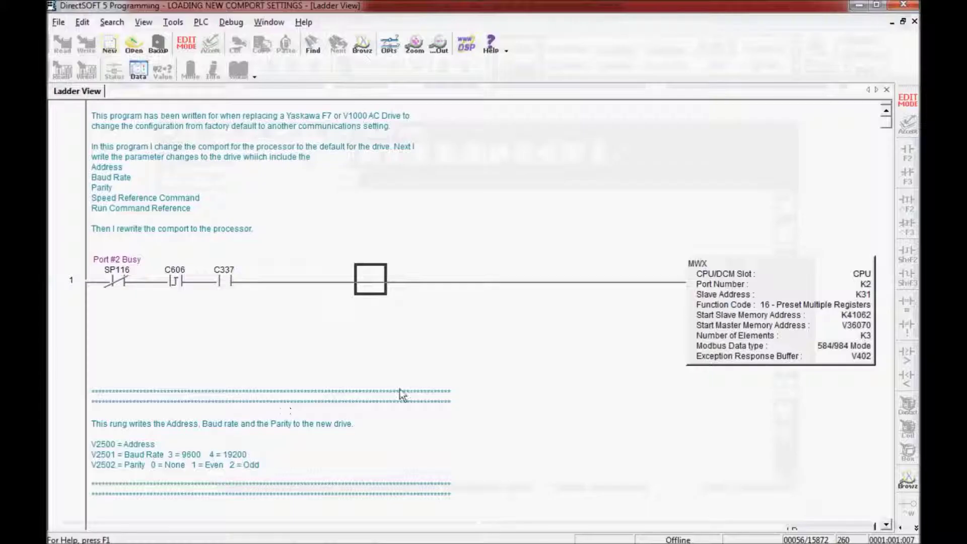
pyautogui.click(200, 22)
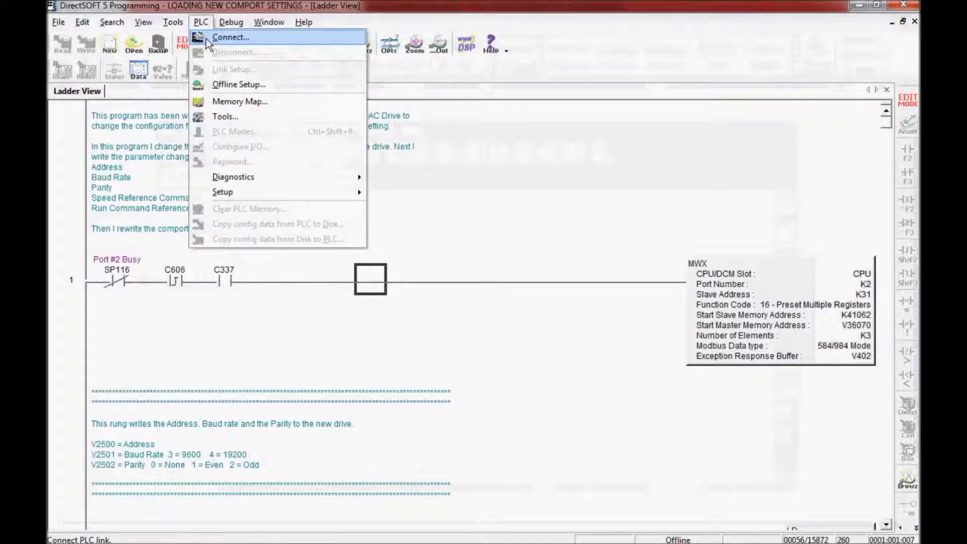
pyautogui.click(206, 38)
# Step: Go online through the second link, compare the 1-step PLC and 57-step disk programs, and keep the disk version
pyautogui.click(381, 240)
pyautogui.doubleClick(382, 240)
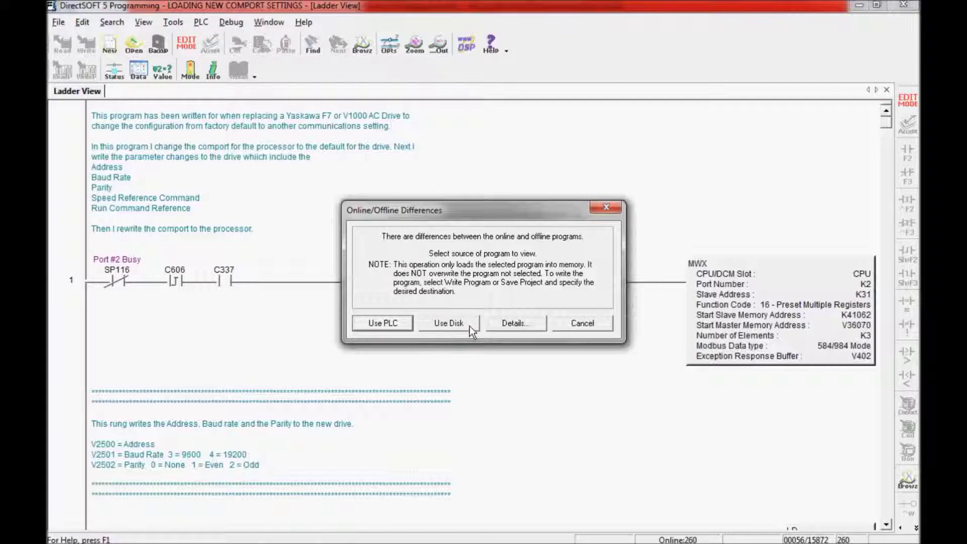
pyautogui.click(512, 322)
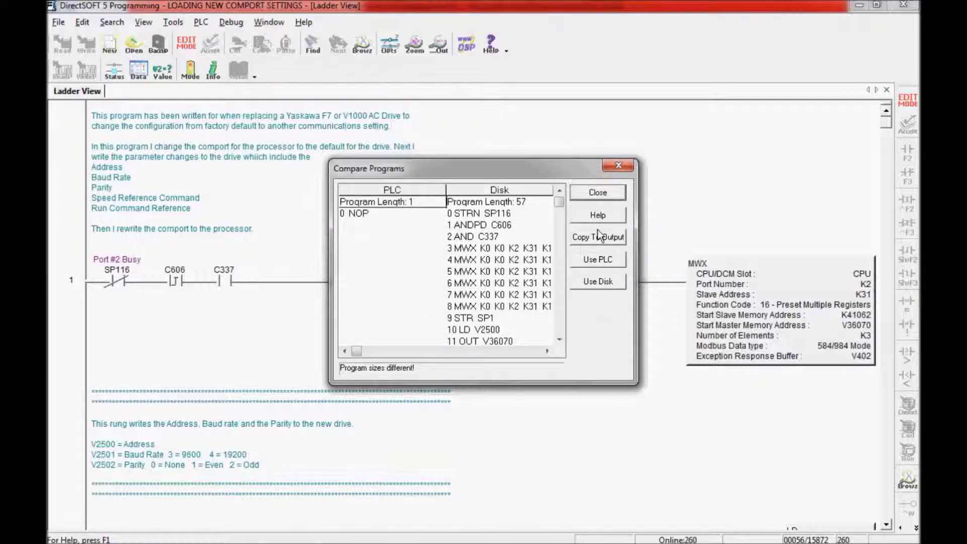
pyautogui.click(589, 193)
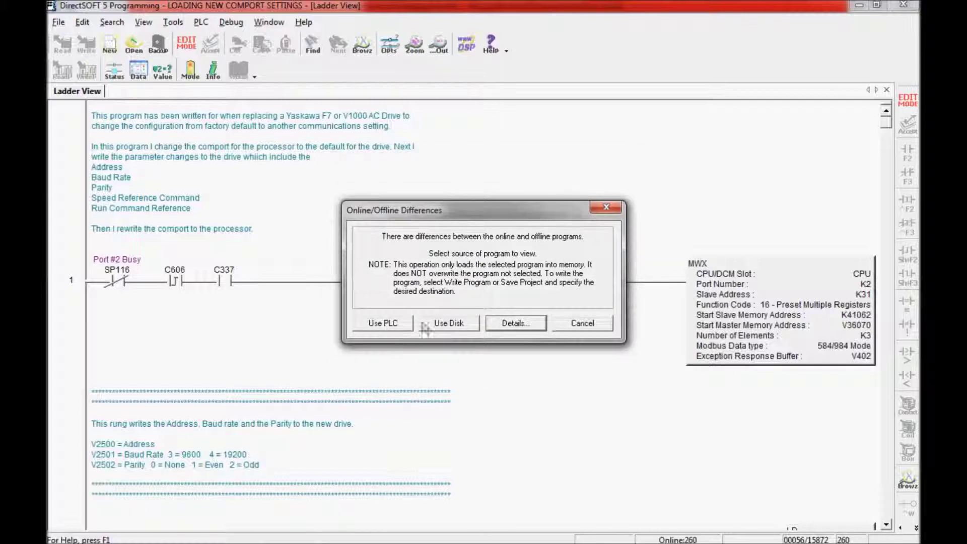
pyautogui.click(444, 324)
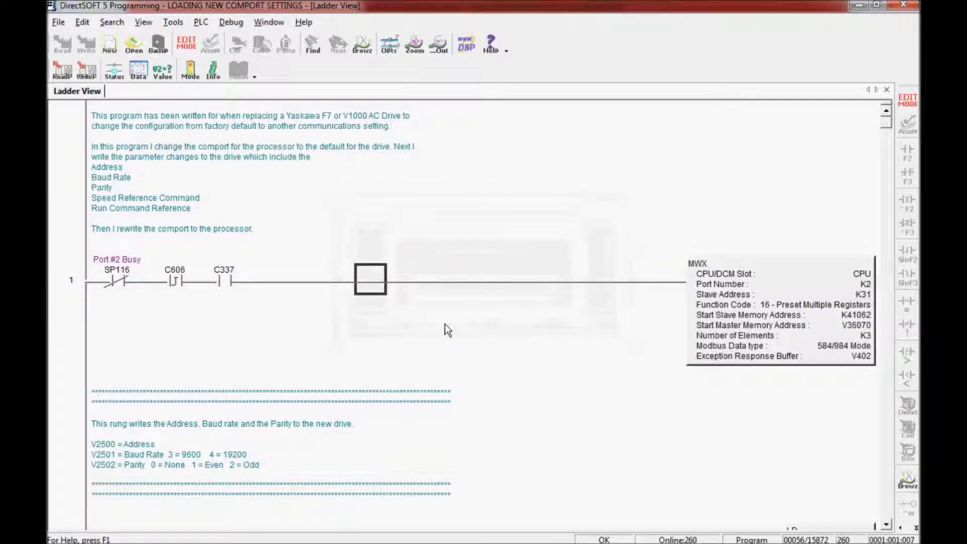
# Step: Write the disk ladder program to the DL 260 and set the PLC mode to Run
pyautogui.click(86, 70)
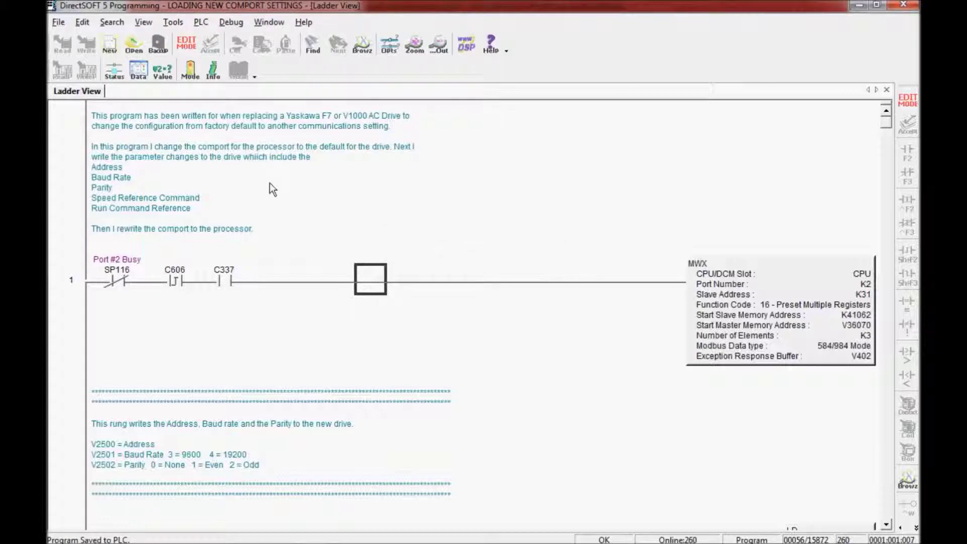
pyautogui.click(191, 72)
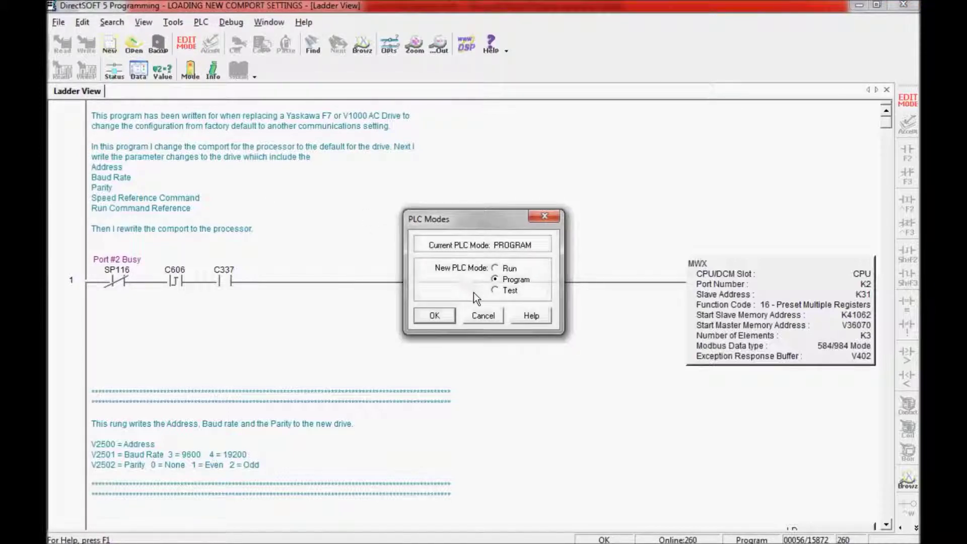
pyautogui.click(502, 270)
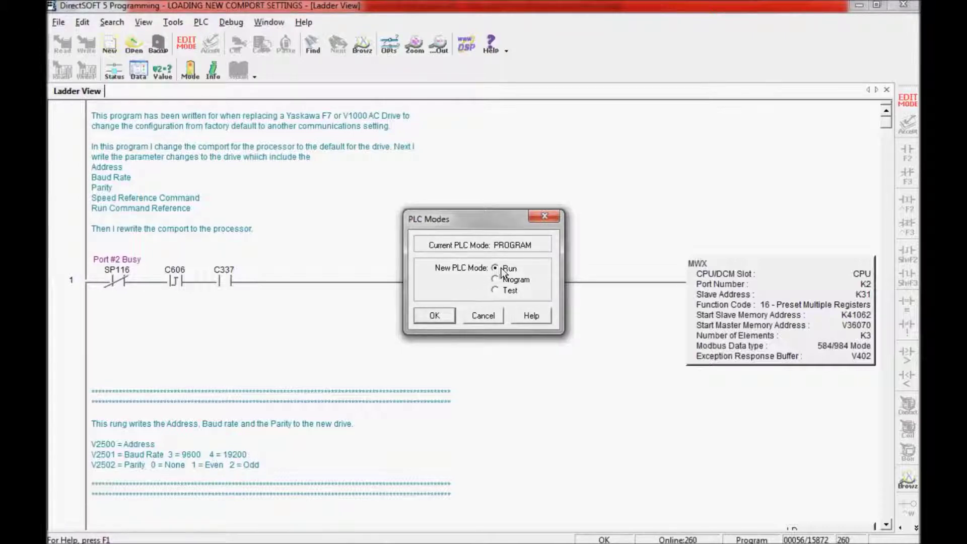
pyautogui.click(436, 320)
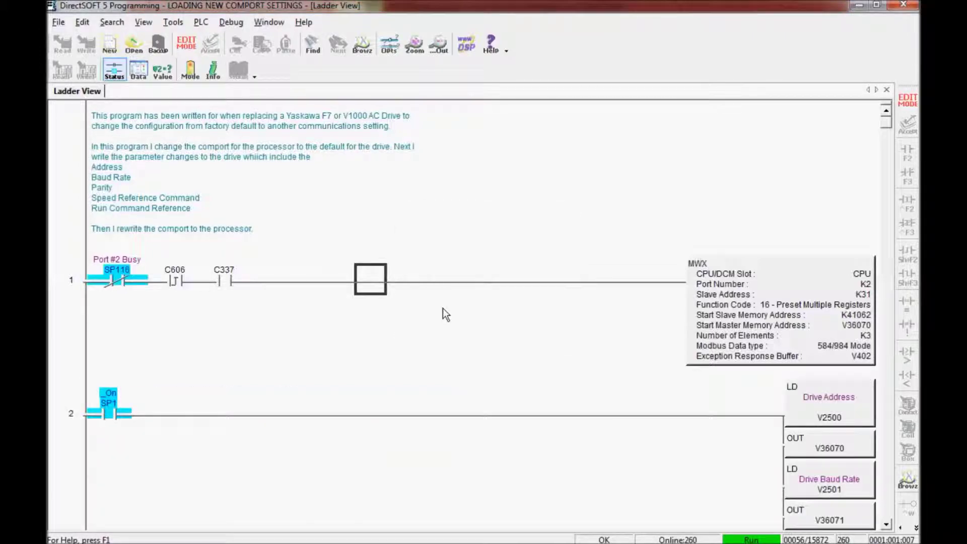